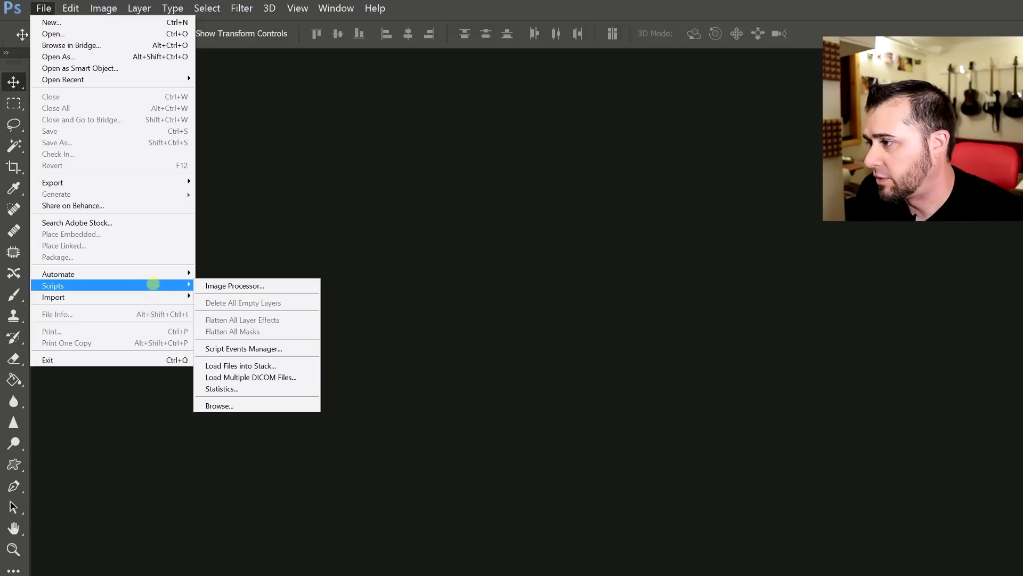
Step: Load the JZP_4917–JZP_4928 NEF photos from the PHOTOGRAPHY folder as an auto-aligned stack
left_click(247, 365)
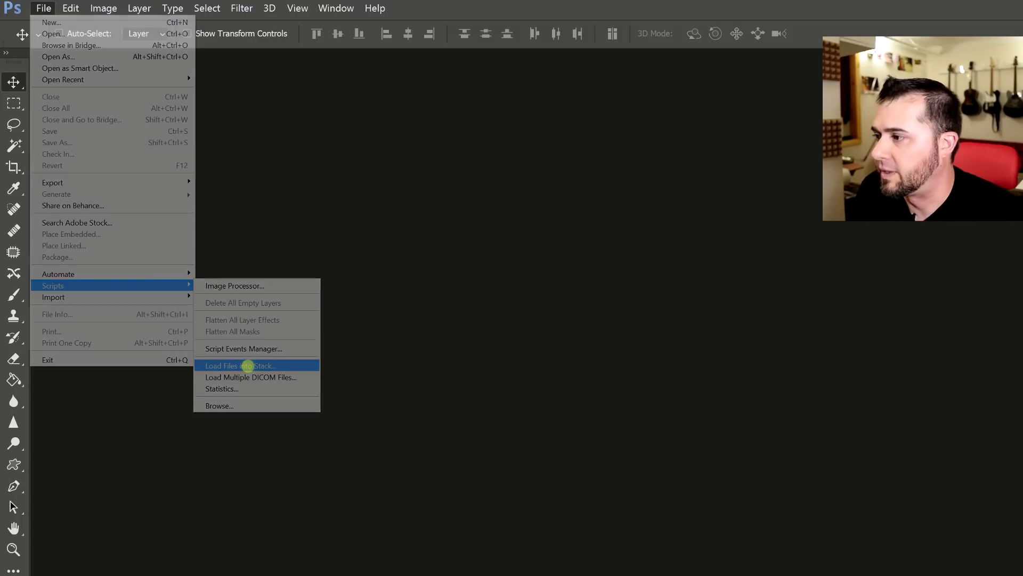
left_click(867, 395)
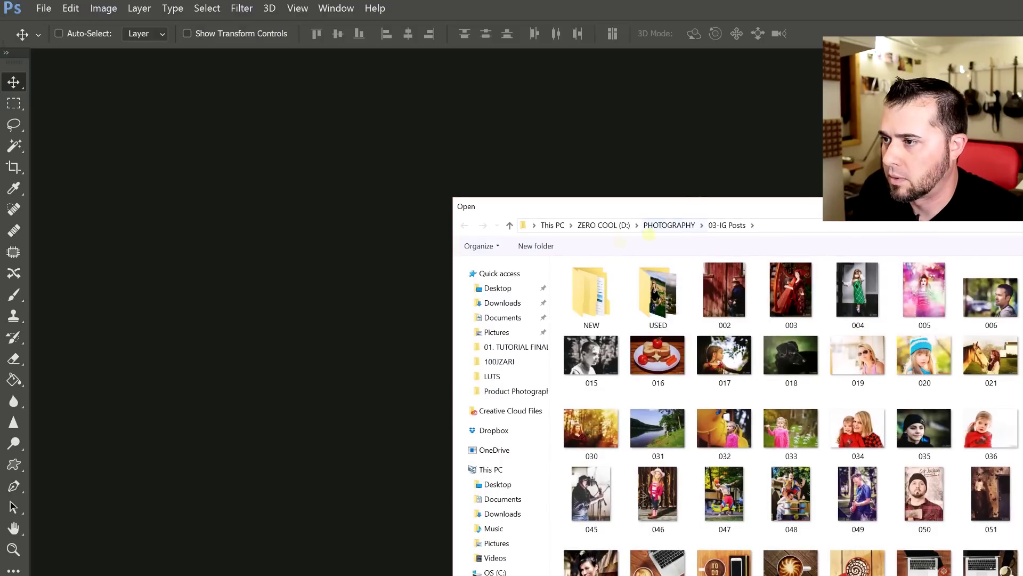
left_click(655, 226)
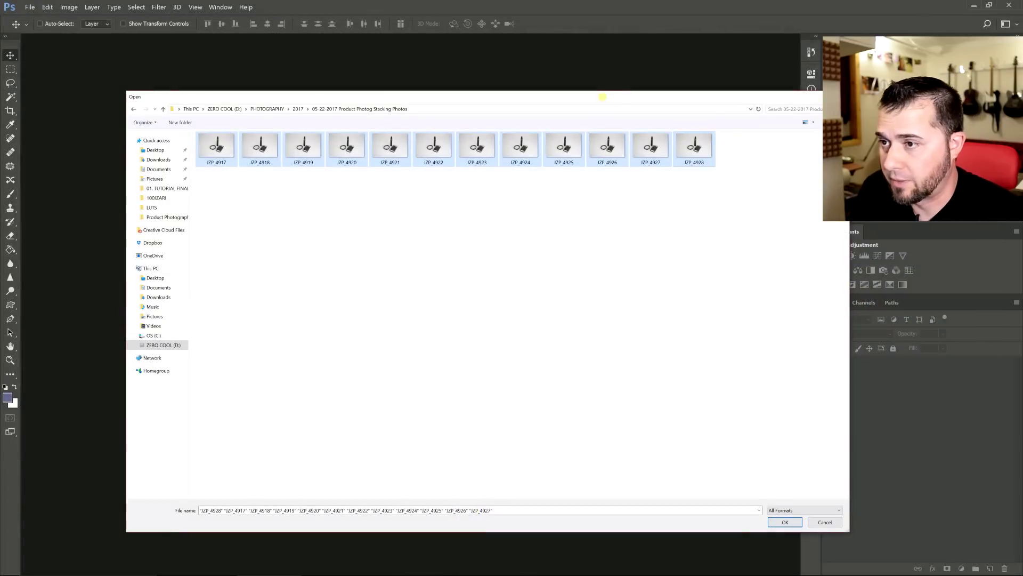
left_click_drag(602, 97, 551, 83)
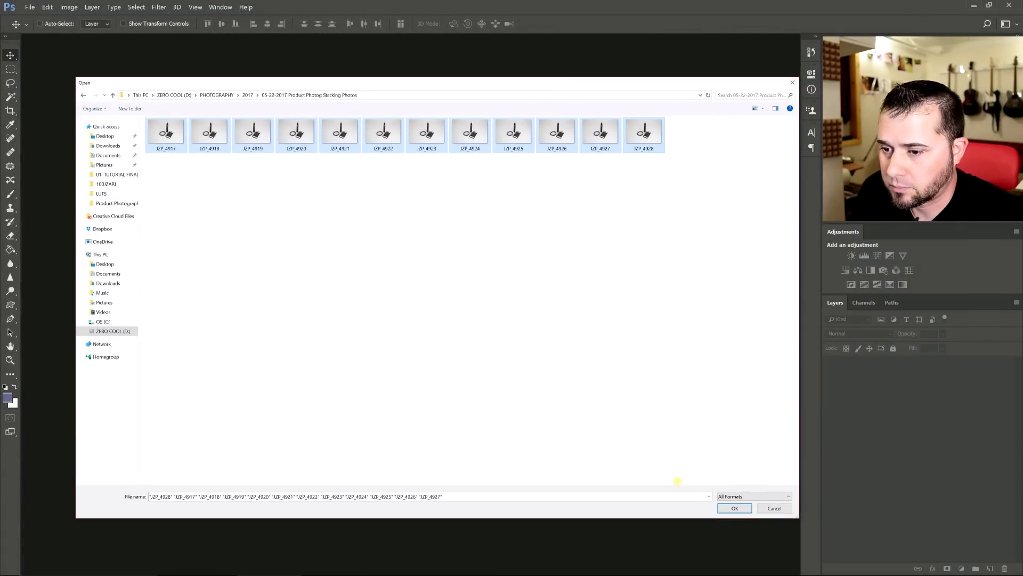
left_click(735, 508)
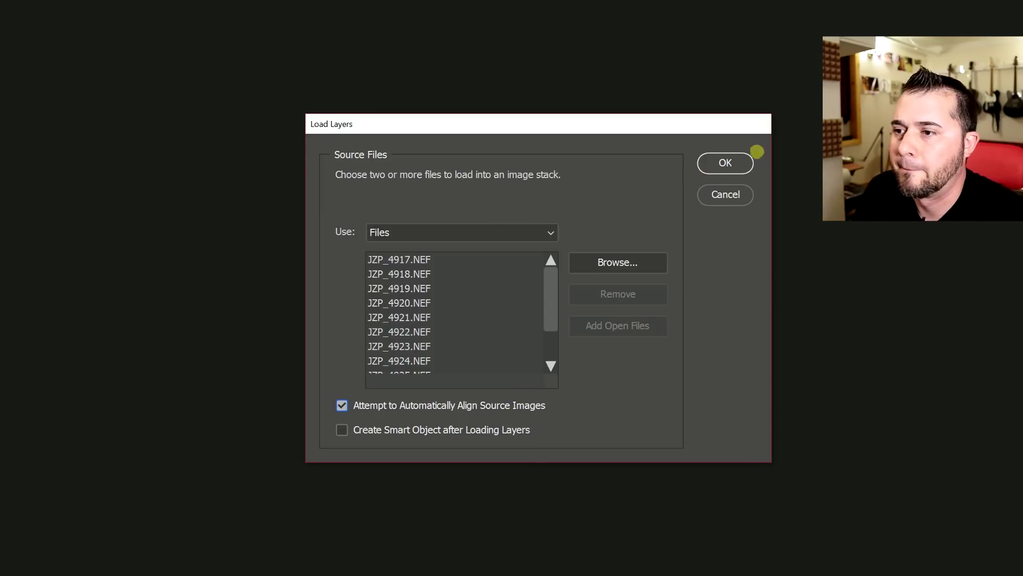
left_click(718, 168)
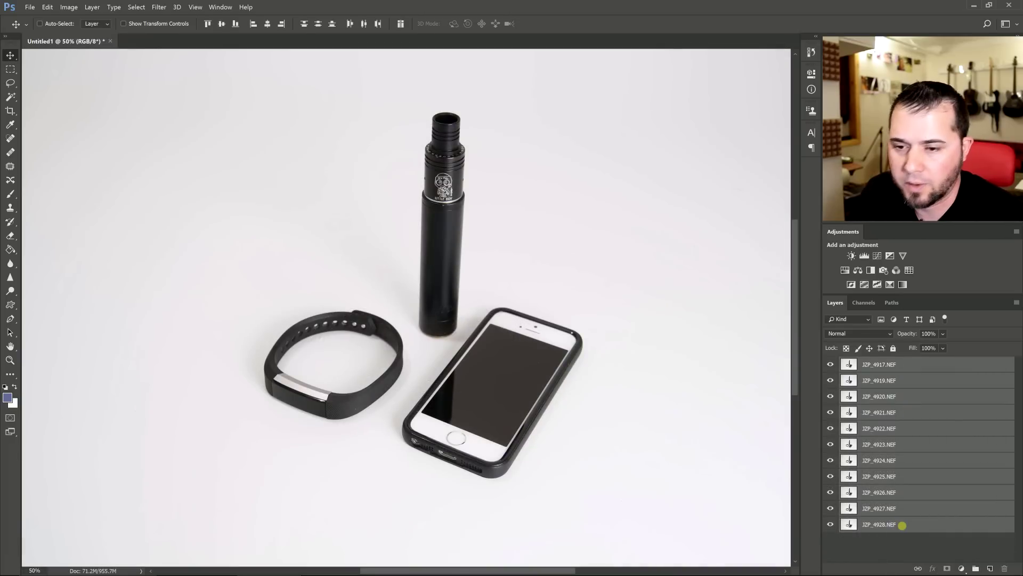
Step: Auto-blend the layers as Stack Images with Seamless Tones and Colors
left_click(48, 7)
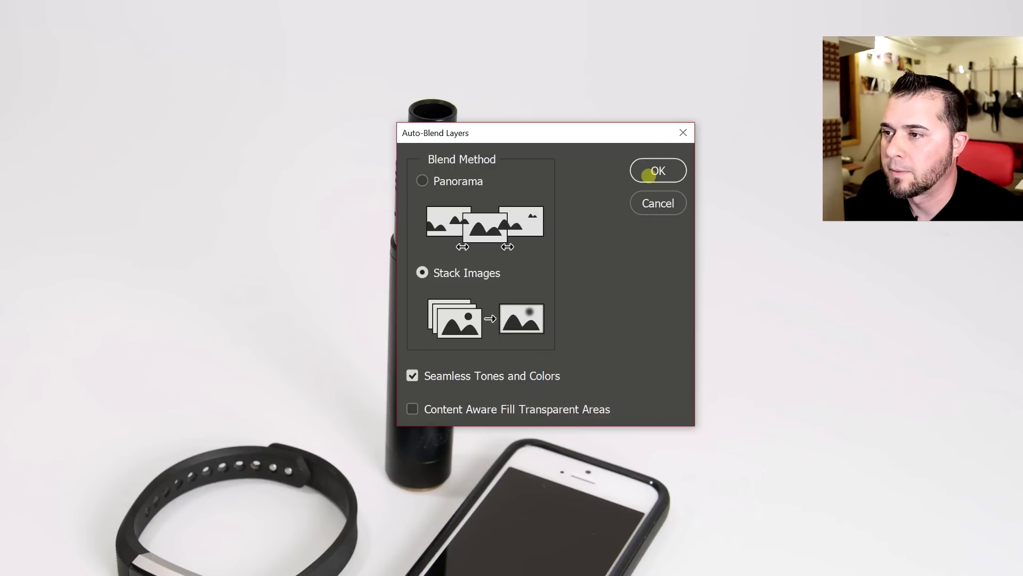
left_click(653, 171)
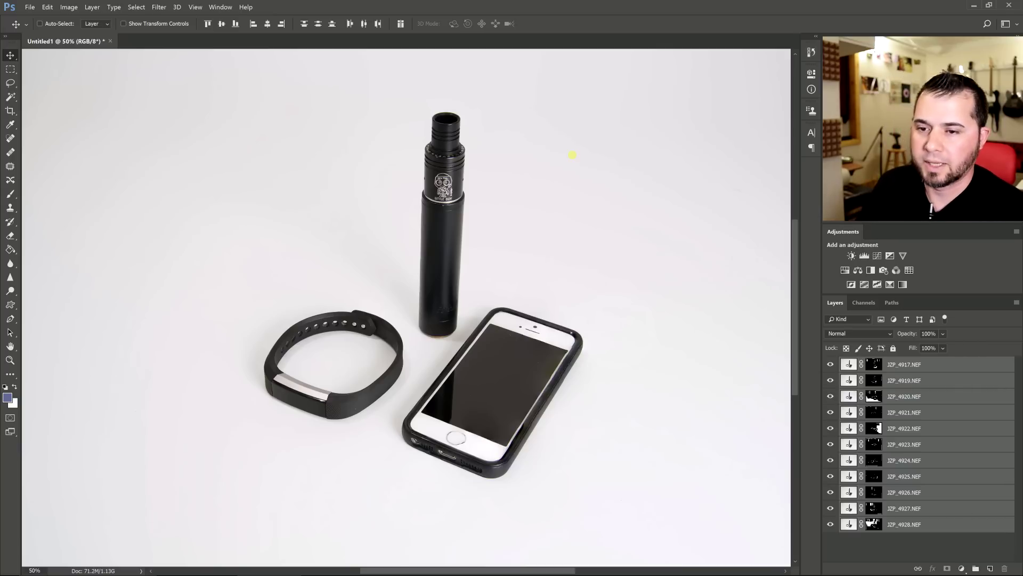
Step: Check sharpness on the band and phone edge, then merge everything into the JZP_4917.NEF layer
key("ctrl+plus")
key("ctrl+plus")
key("ctrl+plus")
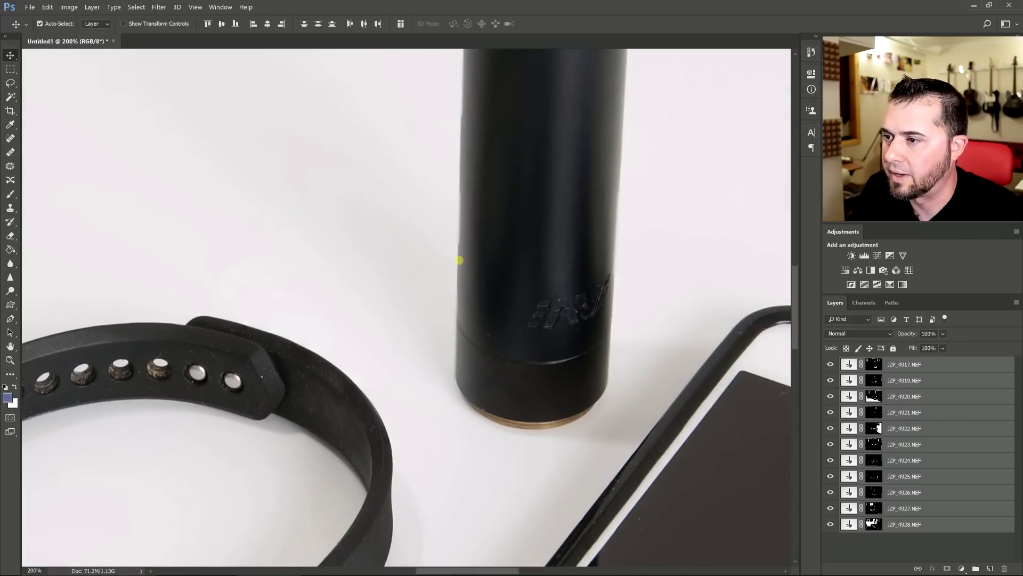
key("ctrl+minus")
key("ctrl+minus")
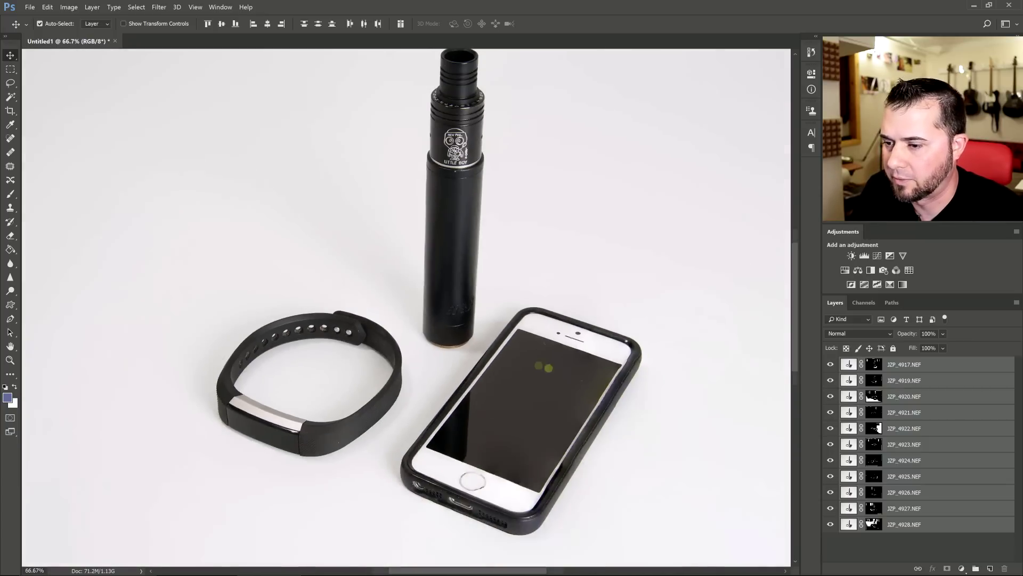
key("ctrl+plus")
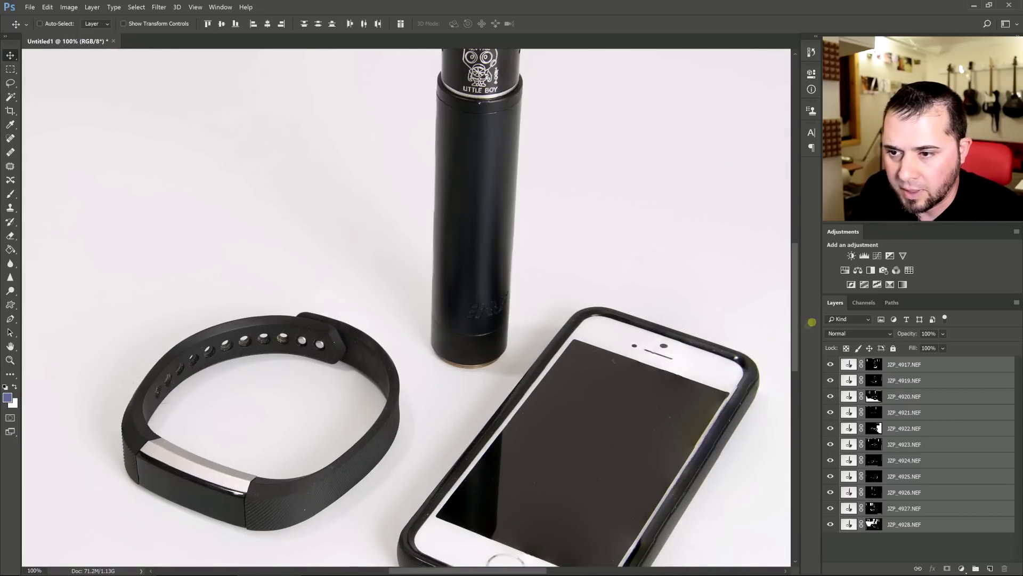
left_click_drag(794, 329, 559, 403)
key("ctrl+plus")
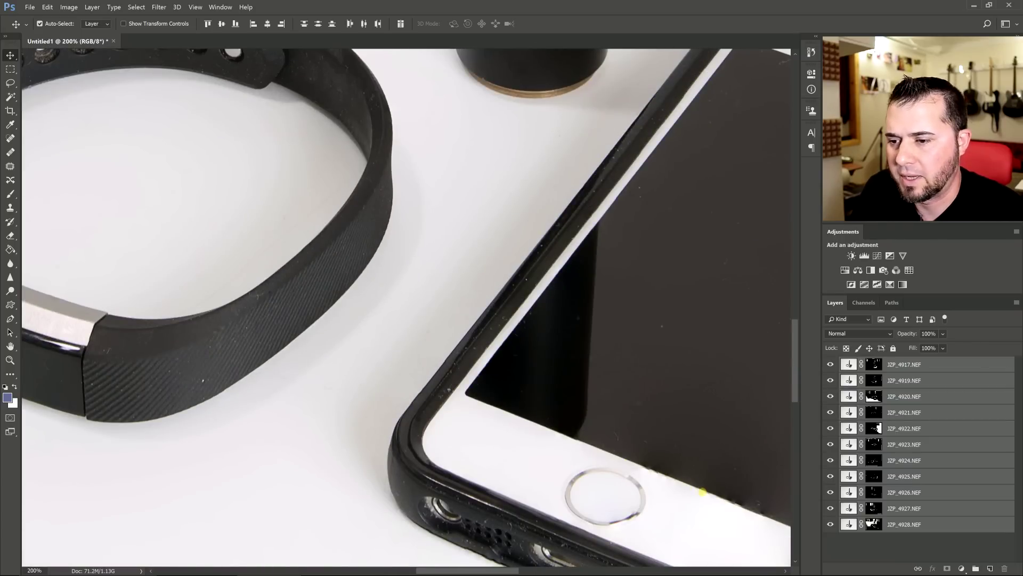
left_click_drag(703, 491, 361, 245)
key("ctrl+plus")
key("ctrl+plus")
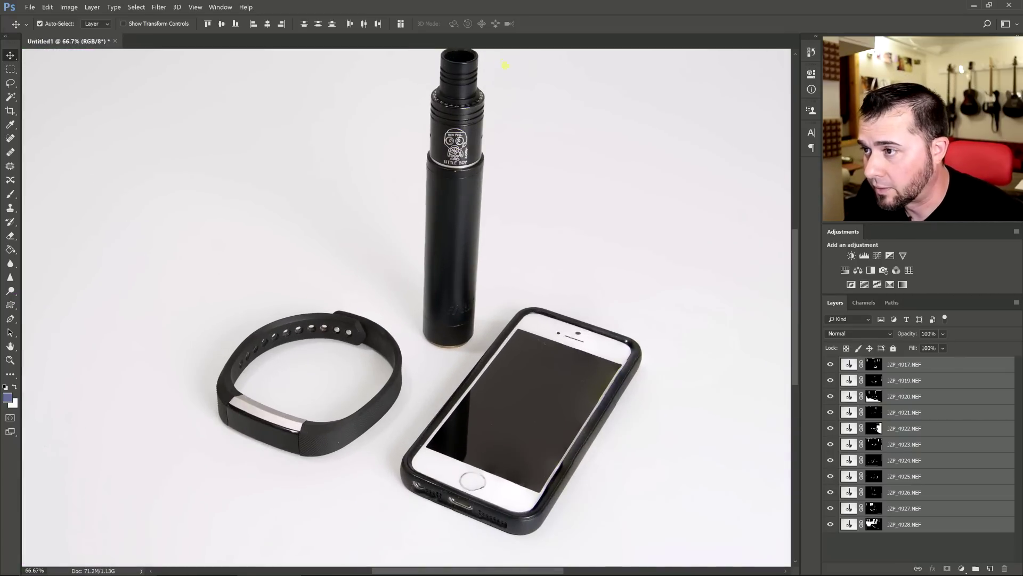
key("ctrl")
key("ctrl+minus")
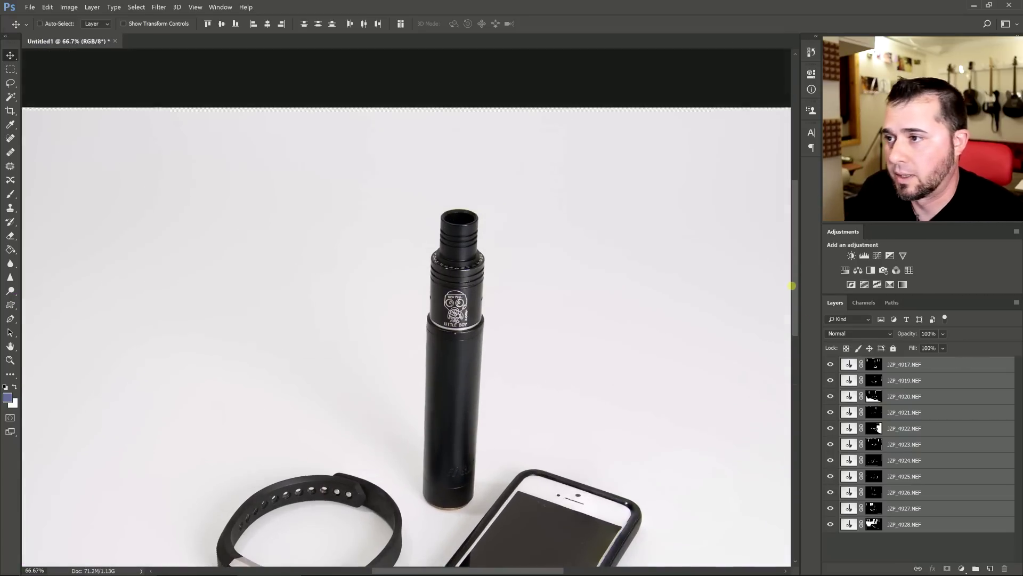
key("ctrl+e")
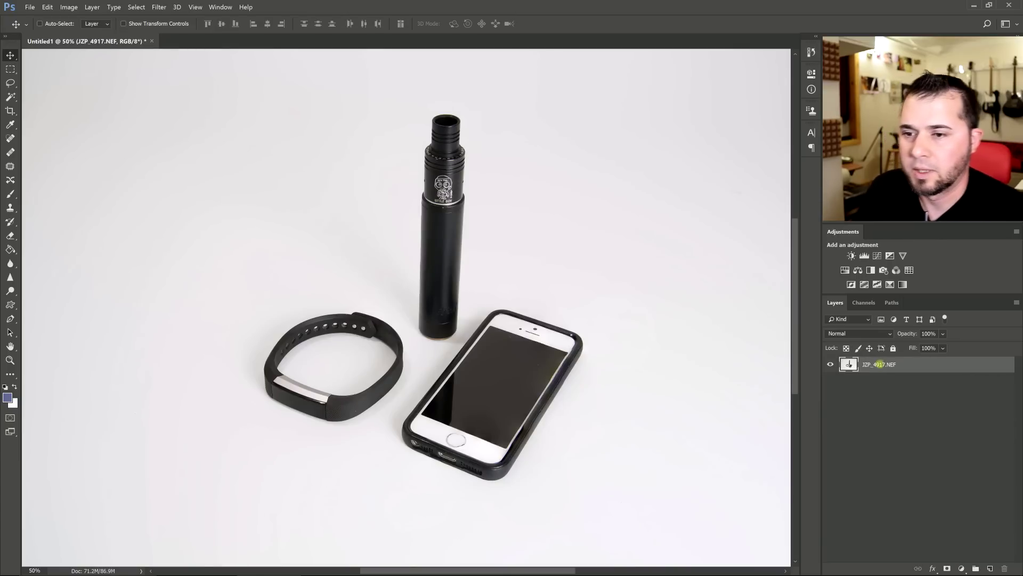
Step: Rotate the whole image about -1.8° against a grid overlay to level it
key("ctrl+minus")
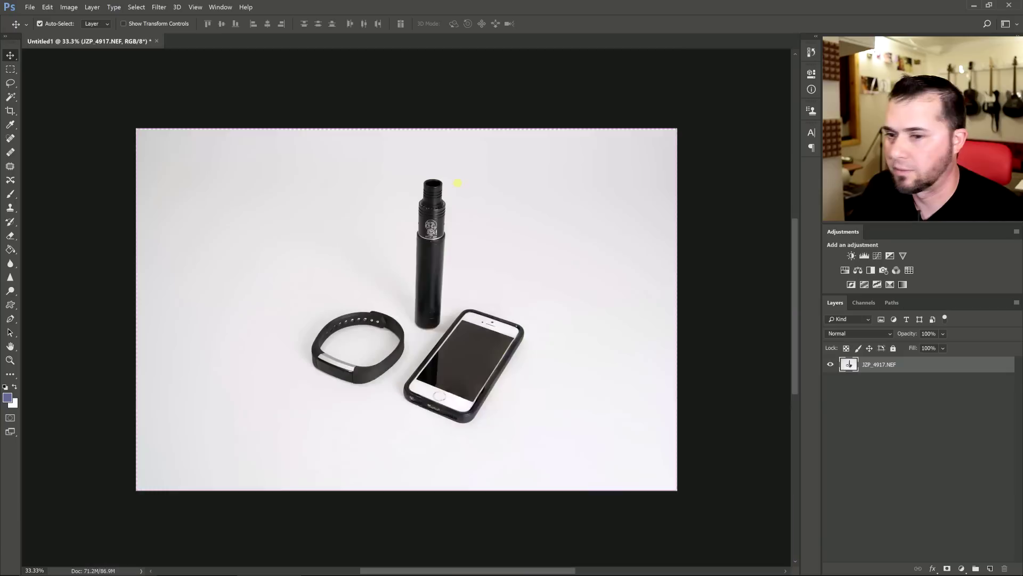
key("ctrl+a")
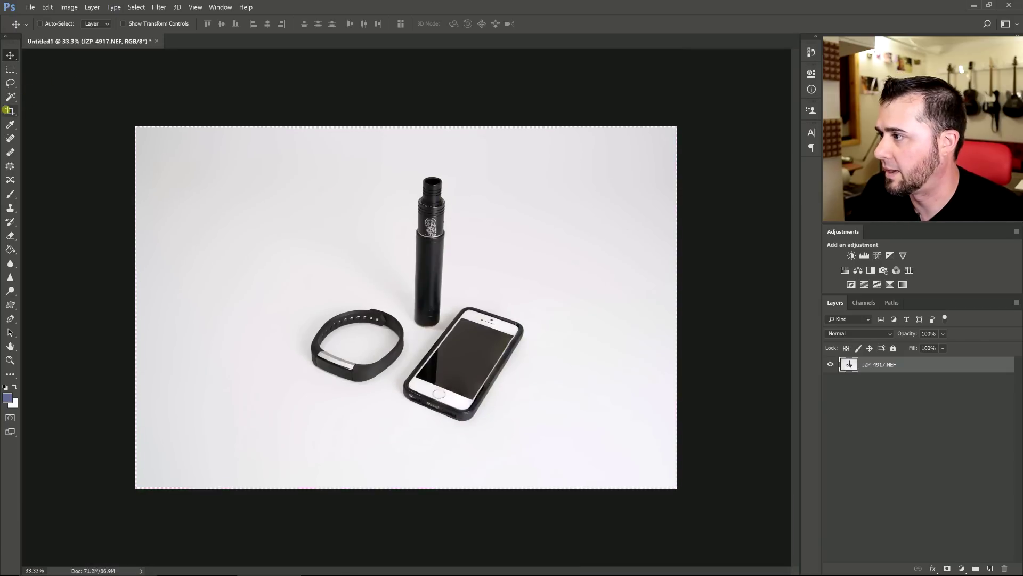
key("ctrl+t")
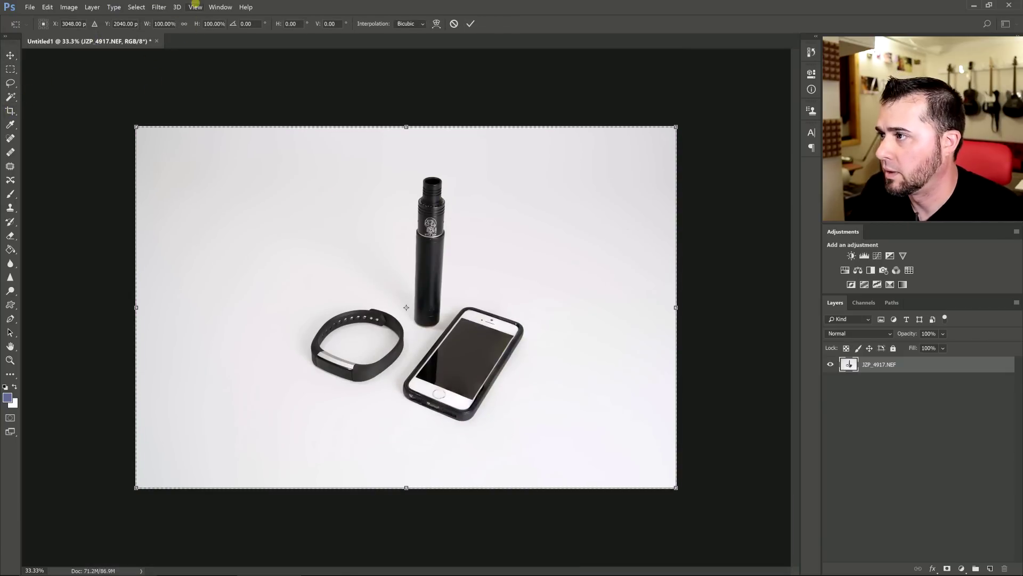
left_click(196, 5)
mouse_move(211, 139)
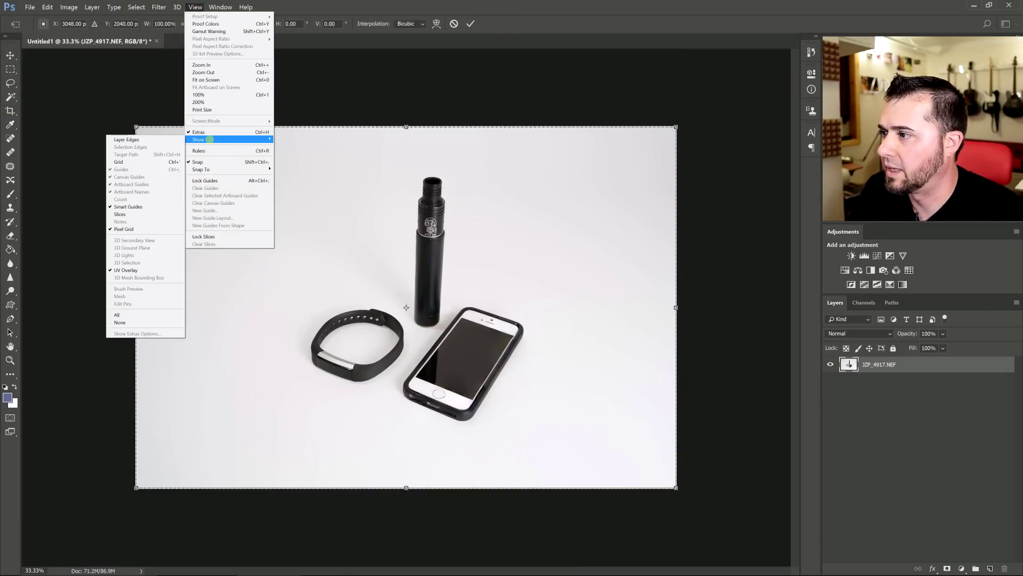
left_click(129, 164)
left_click_drag(127, 120, 122, 129)
key("Return")
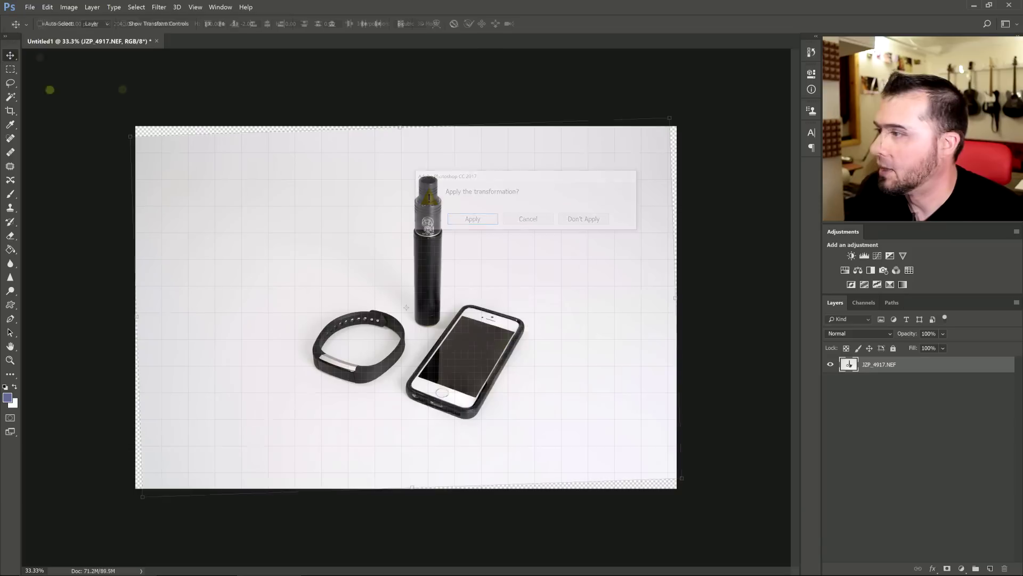
Step: Crop away the transparent edges while keeping the original aspect ratio
key("c")
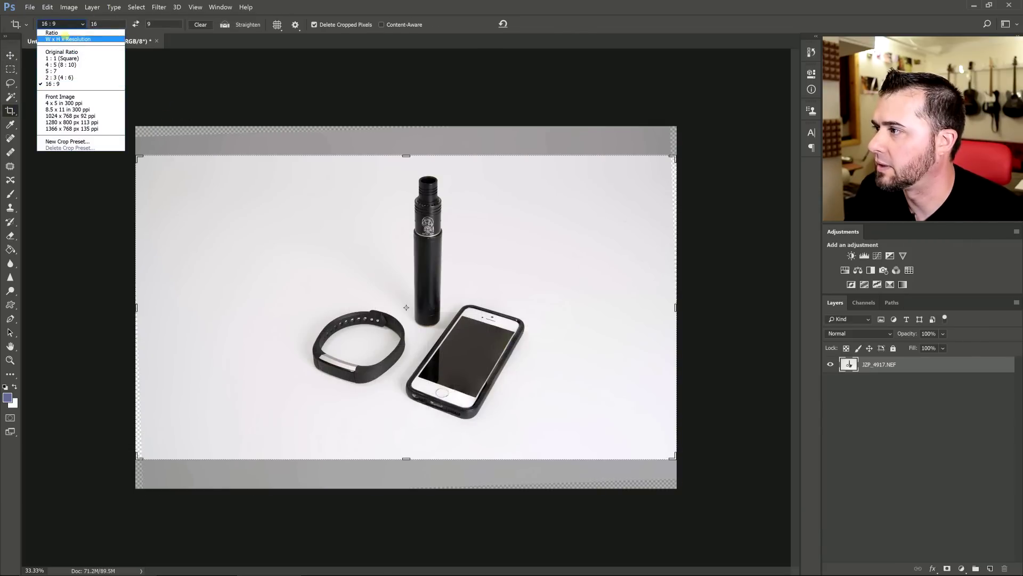
left_click(61, 52)
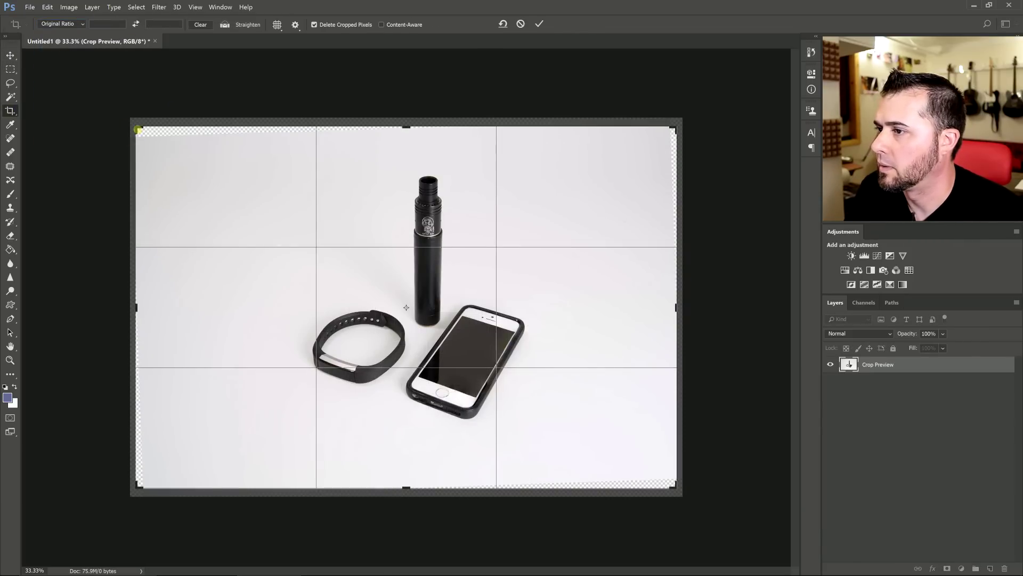
left_click_drag(137, 130, 163, 144)
left_click(349, 288)
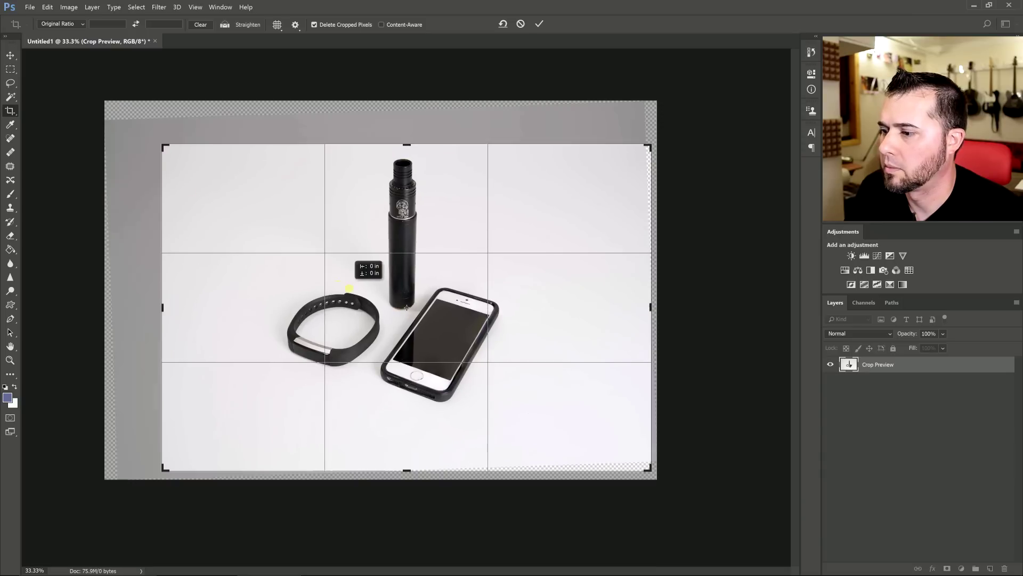
left_click_drag(349, 288, 355, 297)
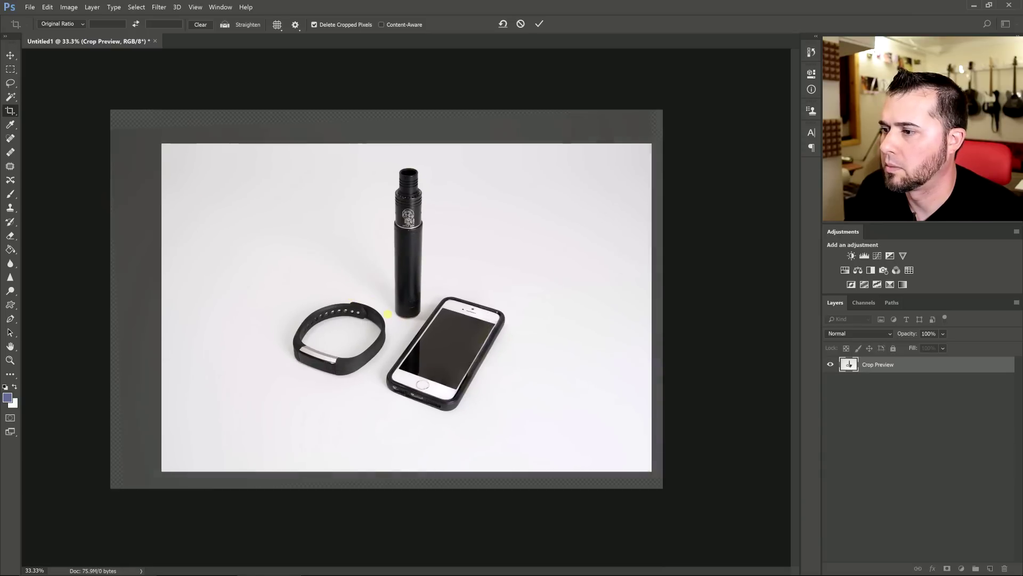
key("Return")
left_click(11, 55)
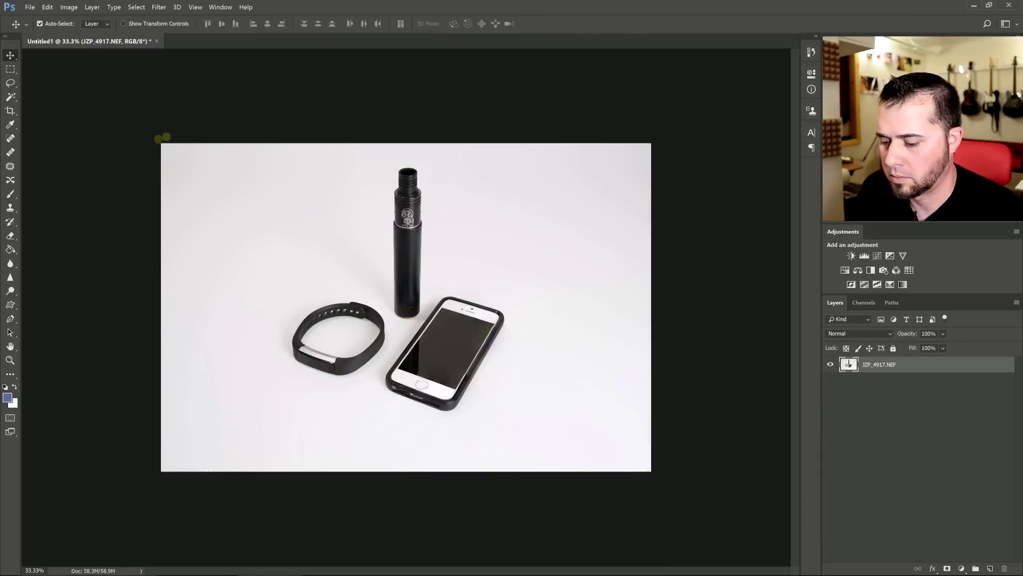
Step: Apply Brightness 15 and Contrast 100 after comparing with the unadjusted preview
key("ctrl+plus")
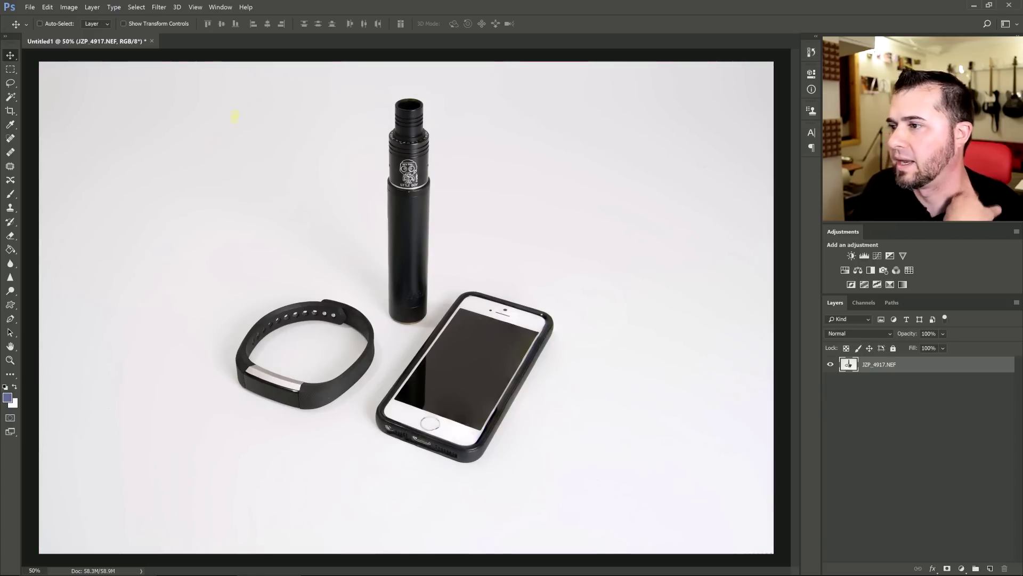
left_click(69, 7)
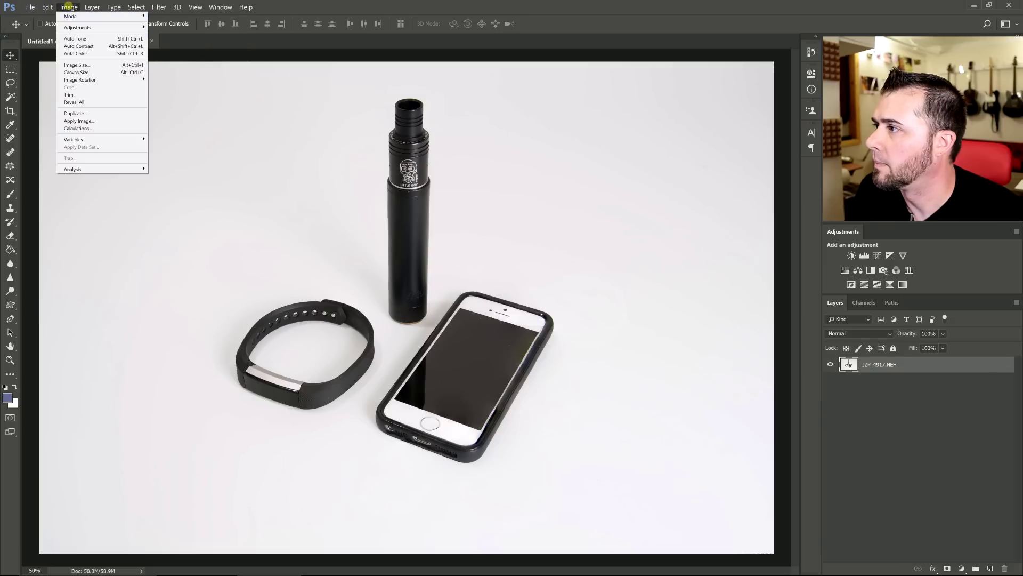
mouse_move(80, 27)
left_click(175, 27)
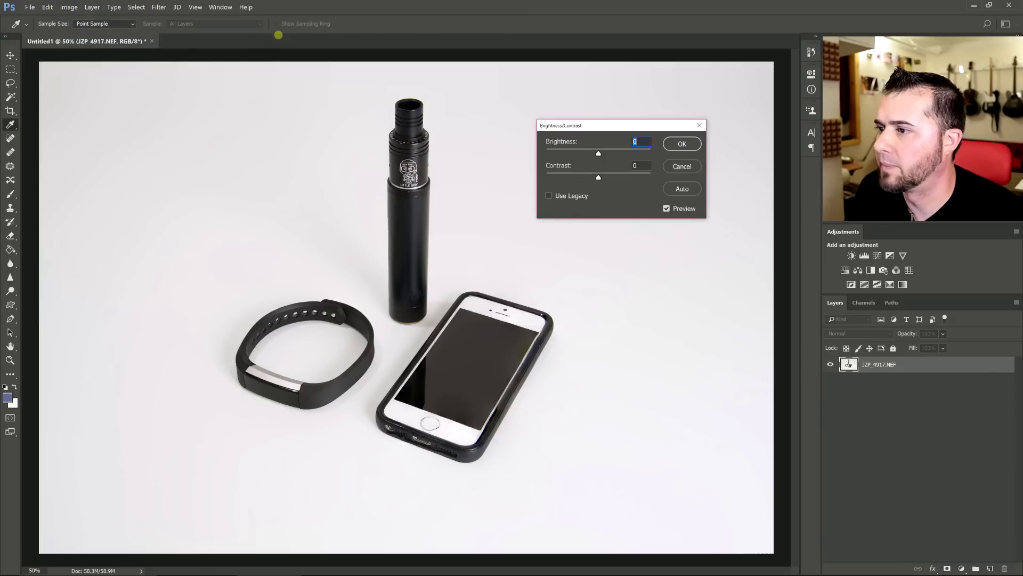
left_click_drag(598, 178, 651, 184)
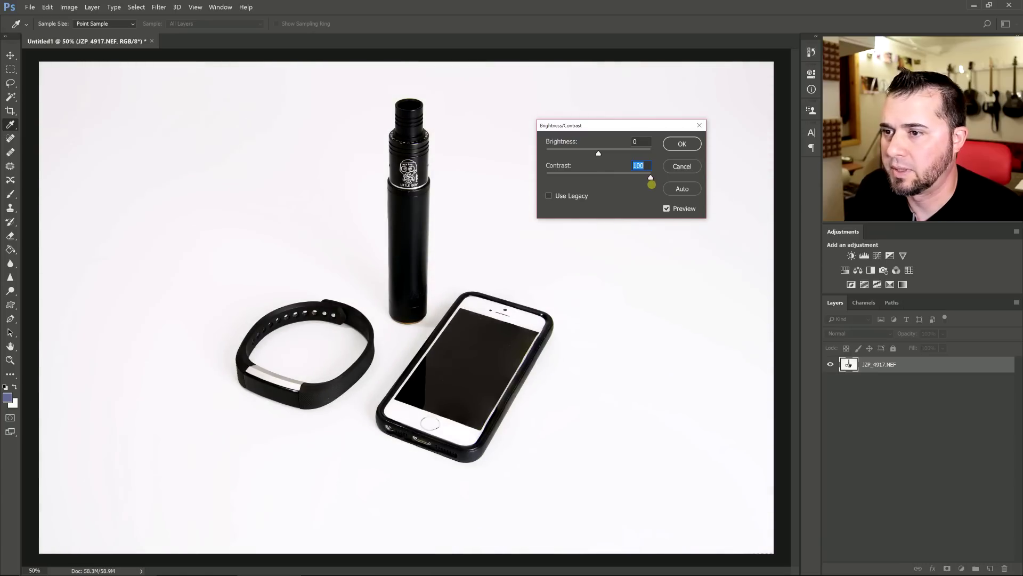
left_click_drag(599, 152, 604, 154)
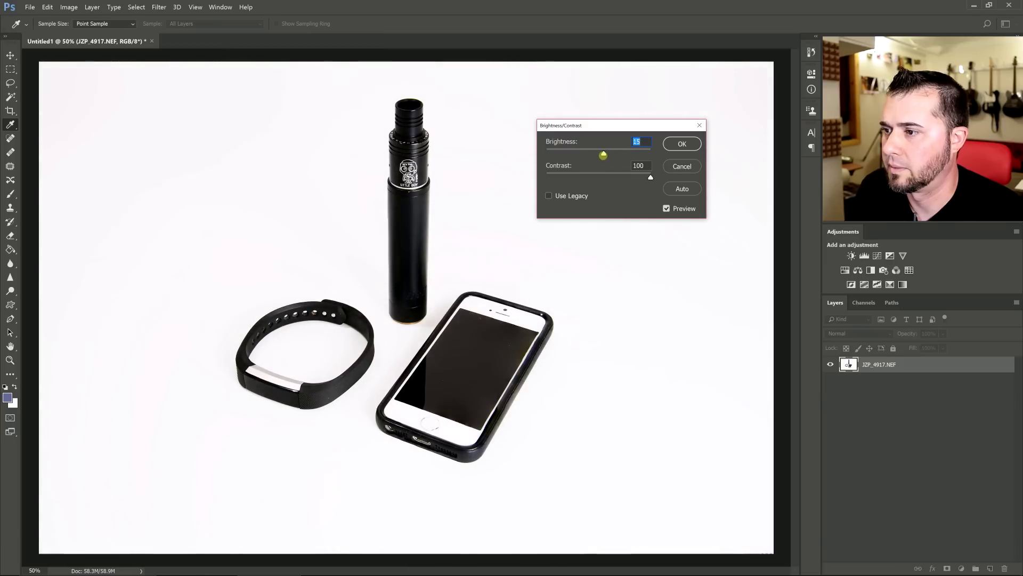
left_click(666, 208)
left_click(666, 209)
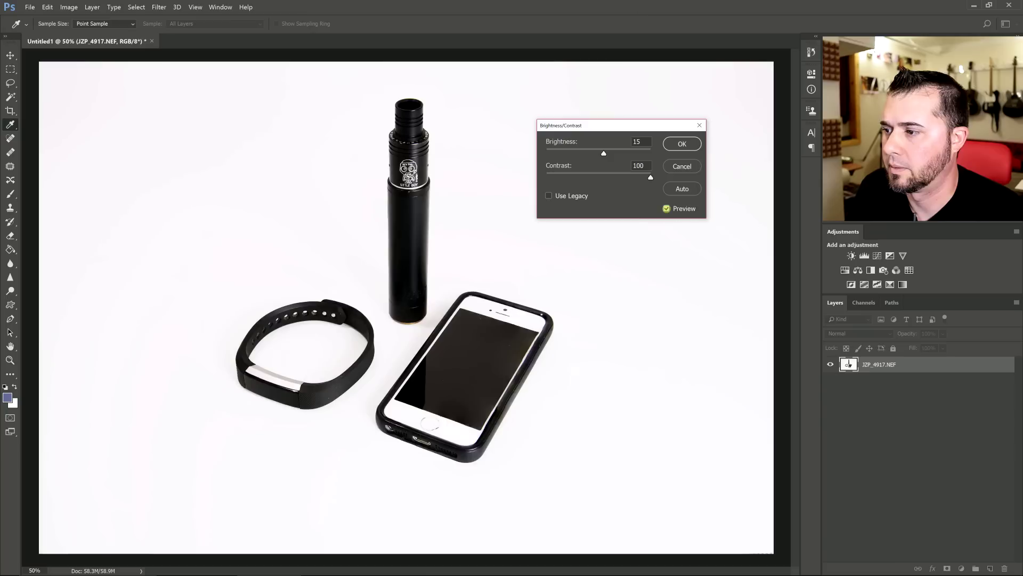
left_click(681, 144)
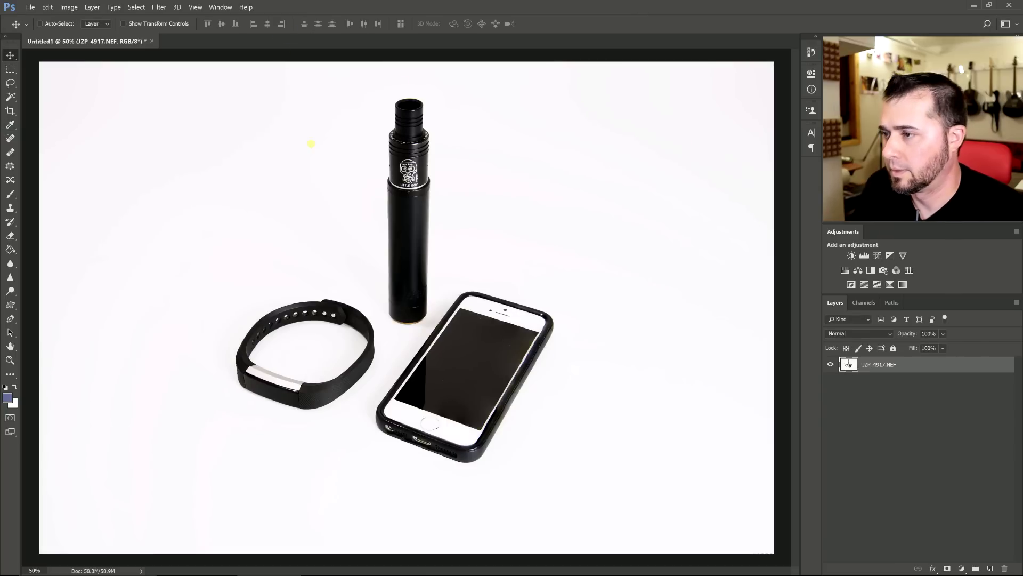
Step: At 100% zoom, draw a polygonal selection beside the vape tube's left edge
key("ctrl+z")
key("ctrl+plus")
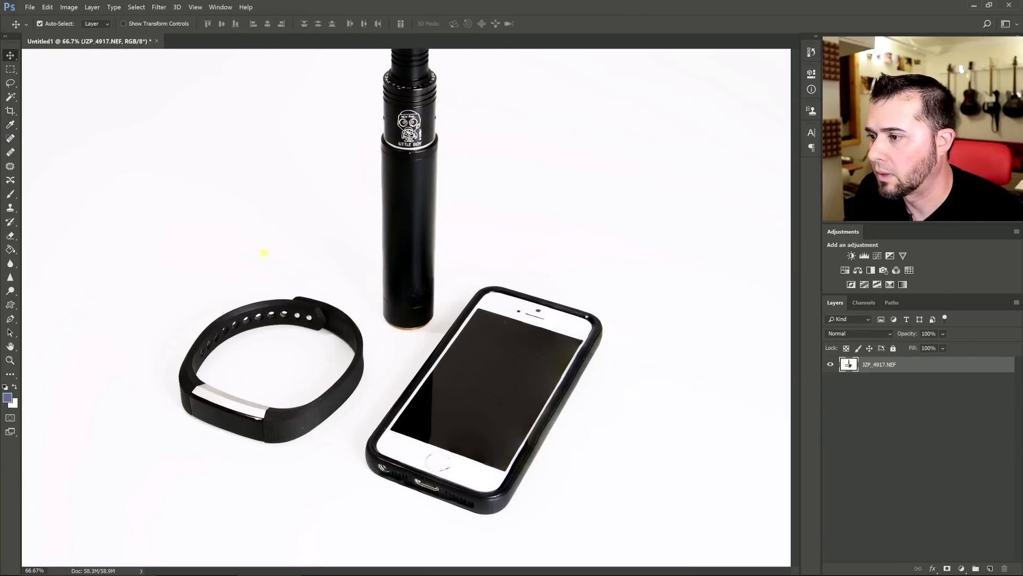
key("ctrl+plus")
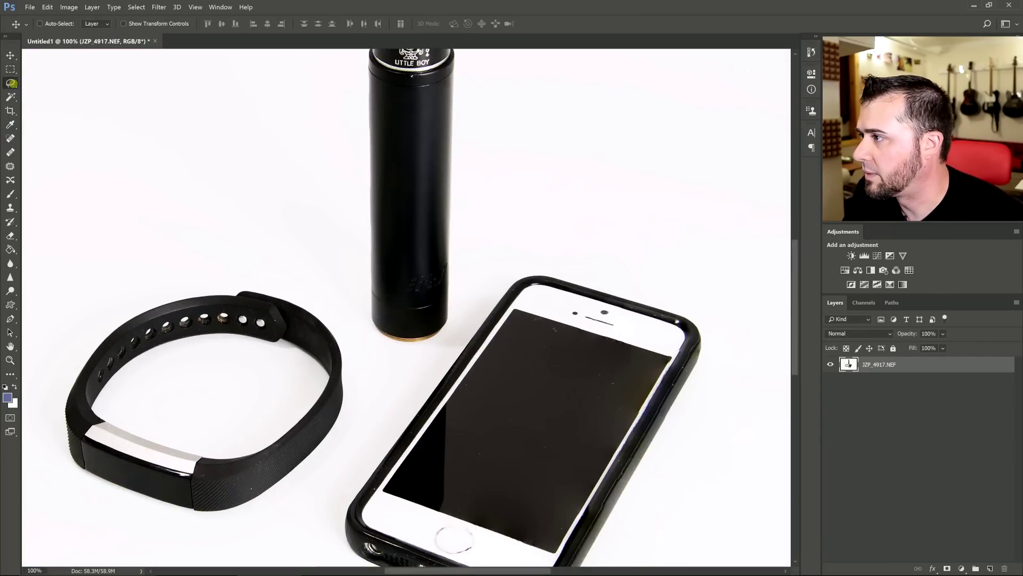
left_click(10, 83)
left_click(55, 94)
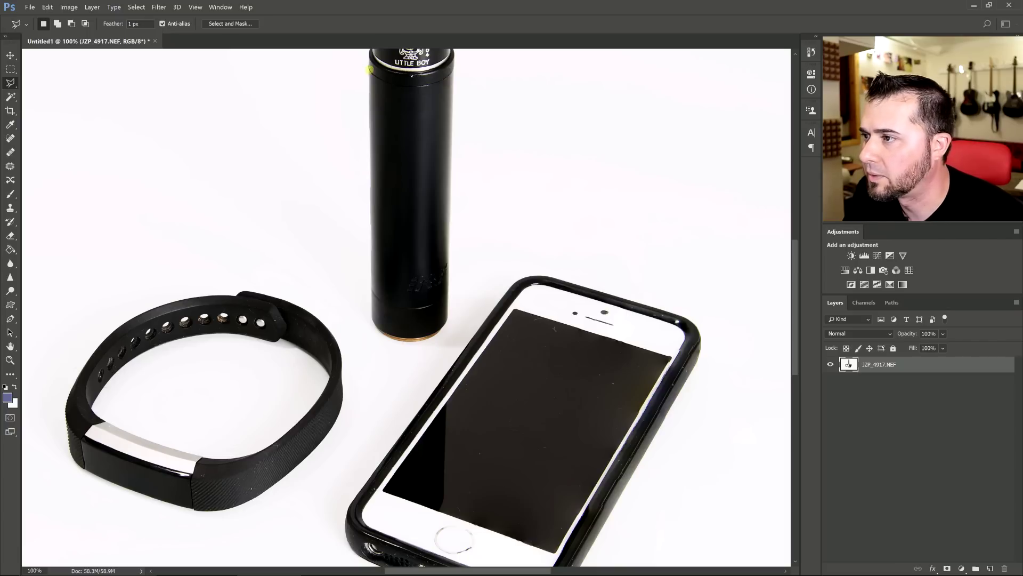
left_click(372, 82)
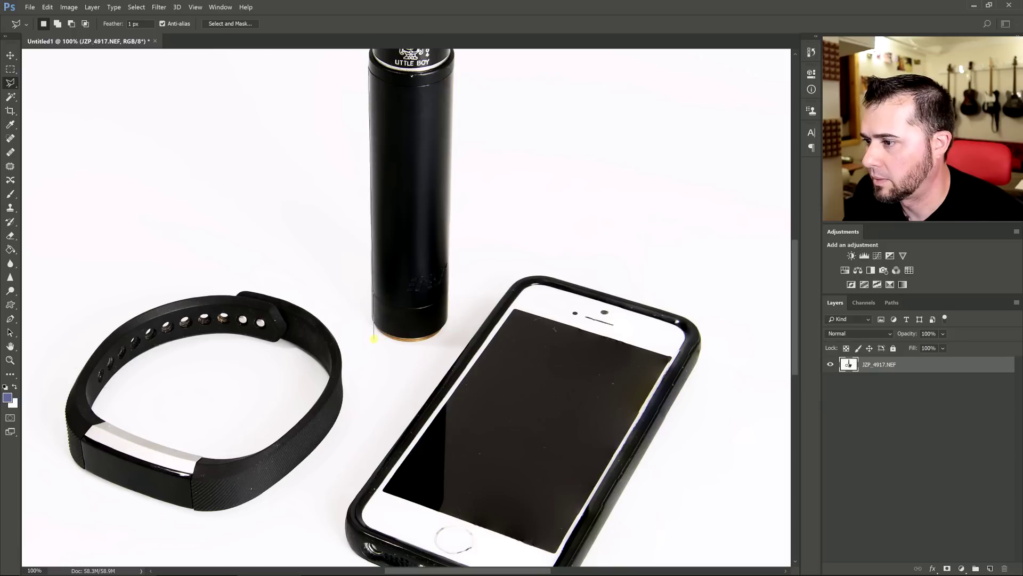
left_click(374, 338)
left_click(315, 201)
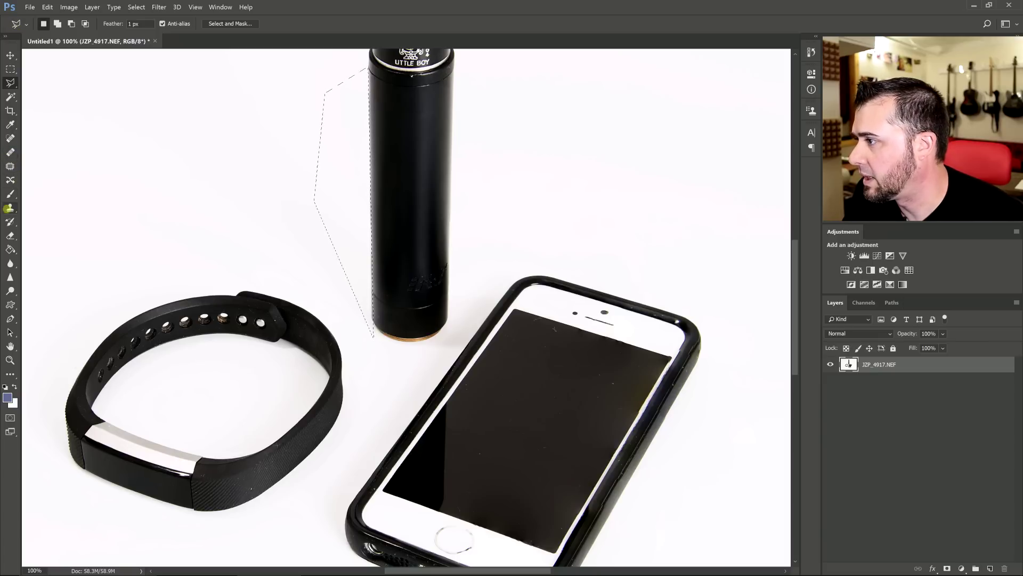
Step: Clone out the faint shadow inside the selection with a size 50 Clone Stamp
left_click(10, 207)
key("bracketright")
key("bracketright")
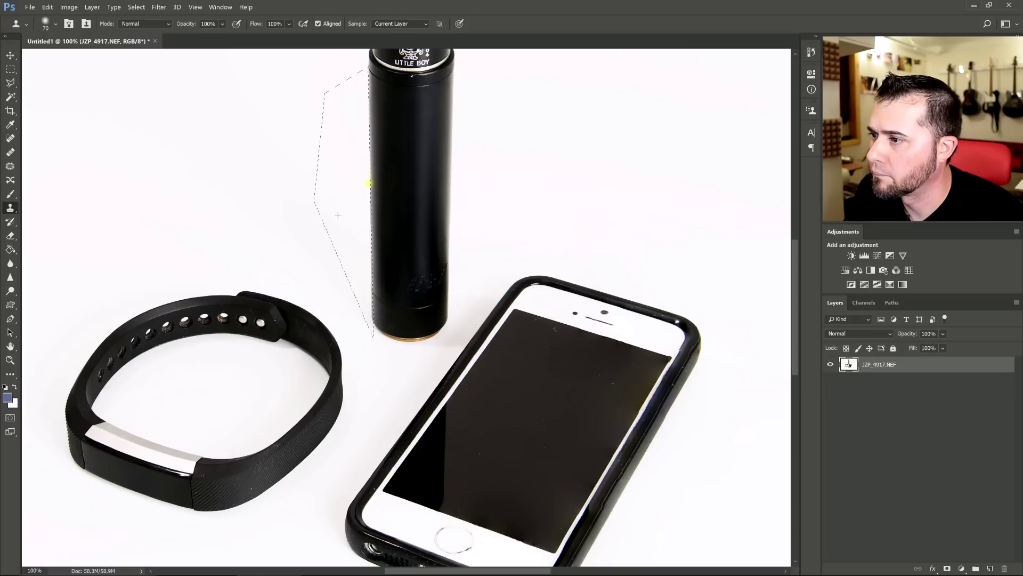
left_click_drag(374, 232, 377, 278)
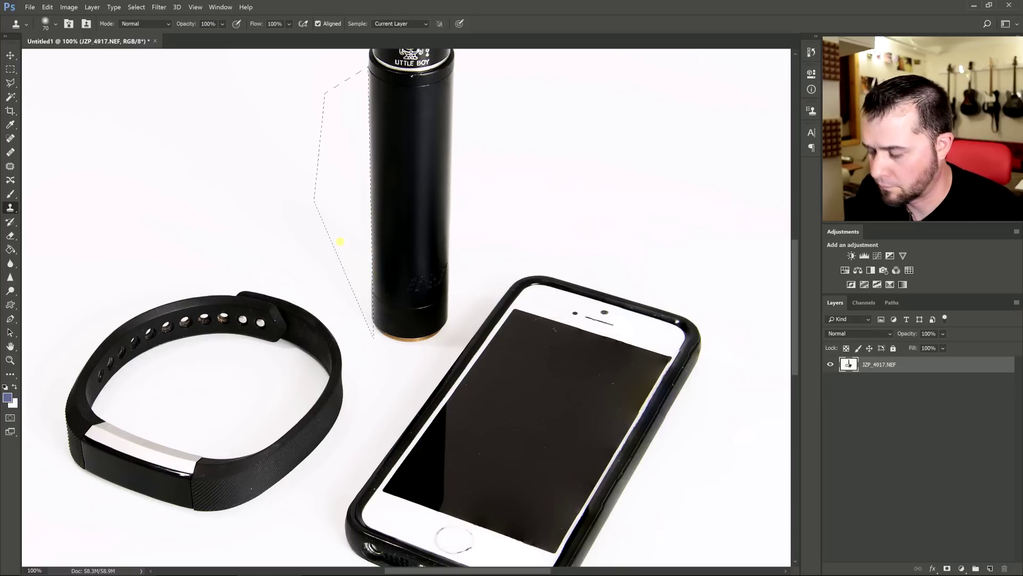
key("ctrl+minus")
key("ctrl+minus")
key("ctrl+minus")
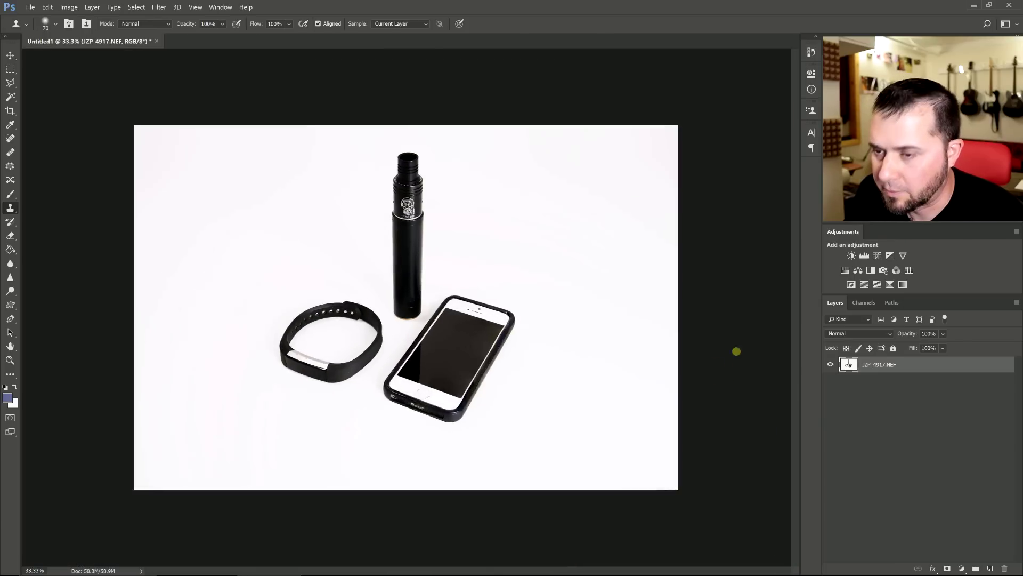
Step: Zoom to 100% on the phone and pick the Polygonal Lasso Tool
key("ctrl+plus")
key("ctrl+plus")
key("ctrl+plus")
key("ctrl+plus")
key("ctrl+minus")
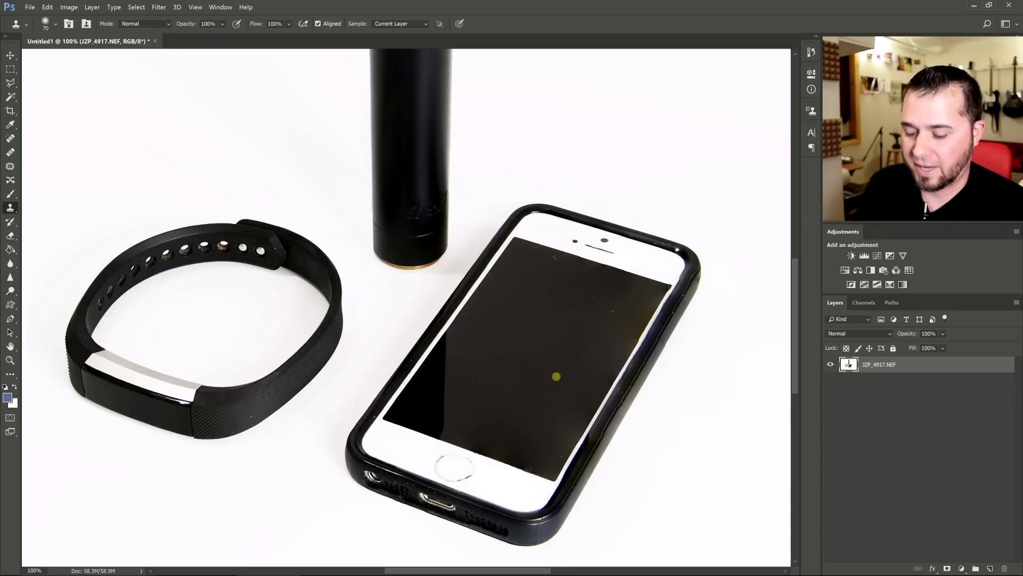
key("ctrl+minus")
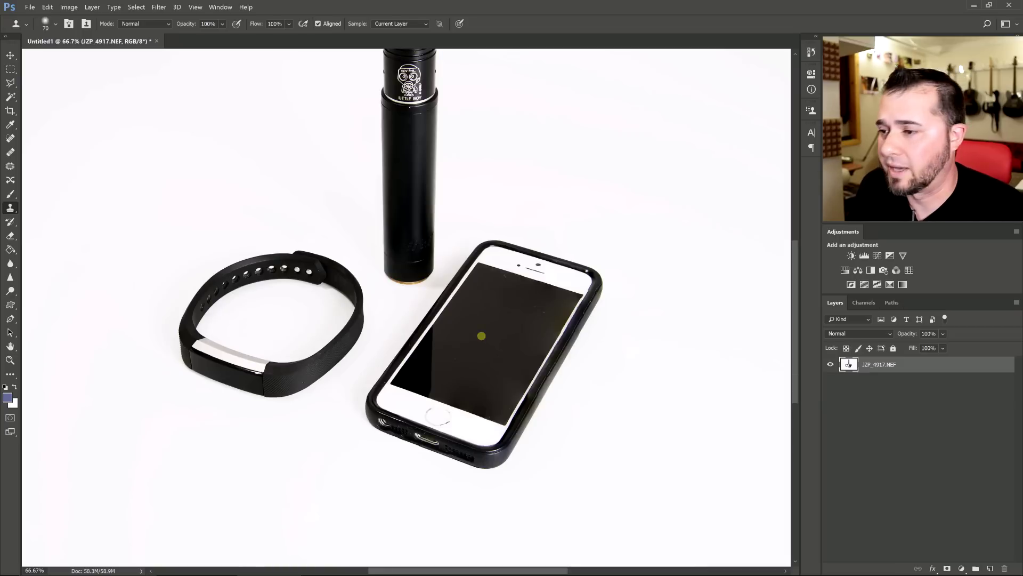
key("ctrl+plus")
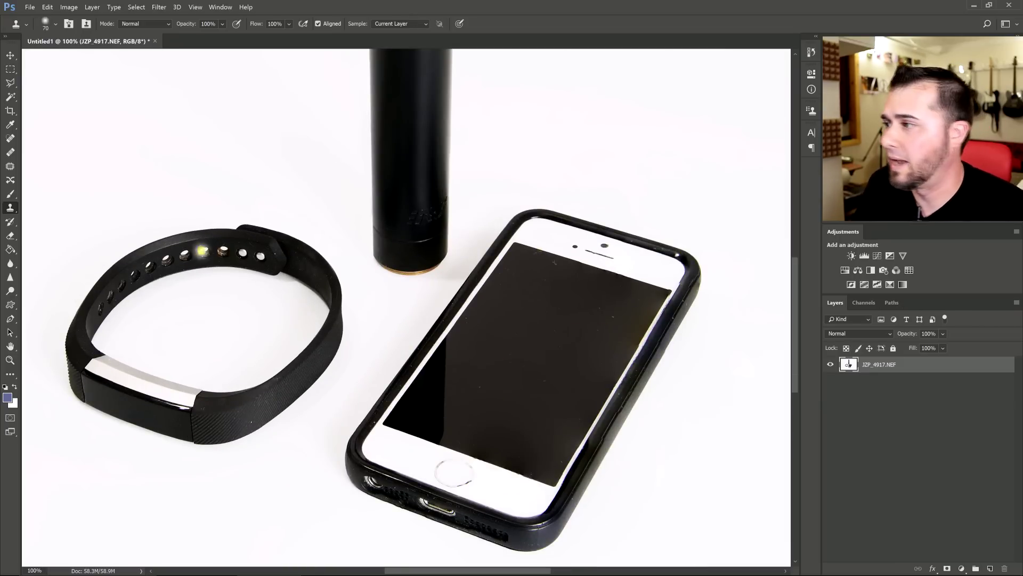
left_click(10, 83)
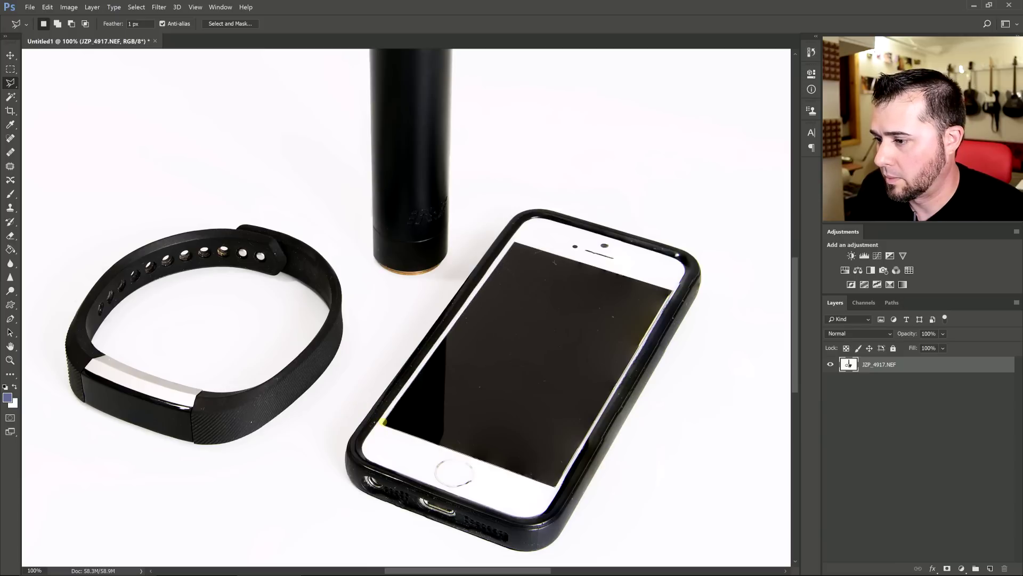
Step: Close the phone-screen selection and add a new empty layer named Layer 1
key("Return")
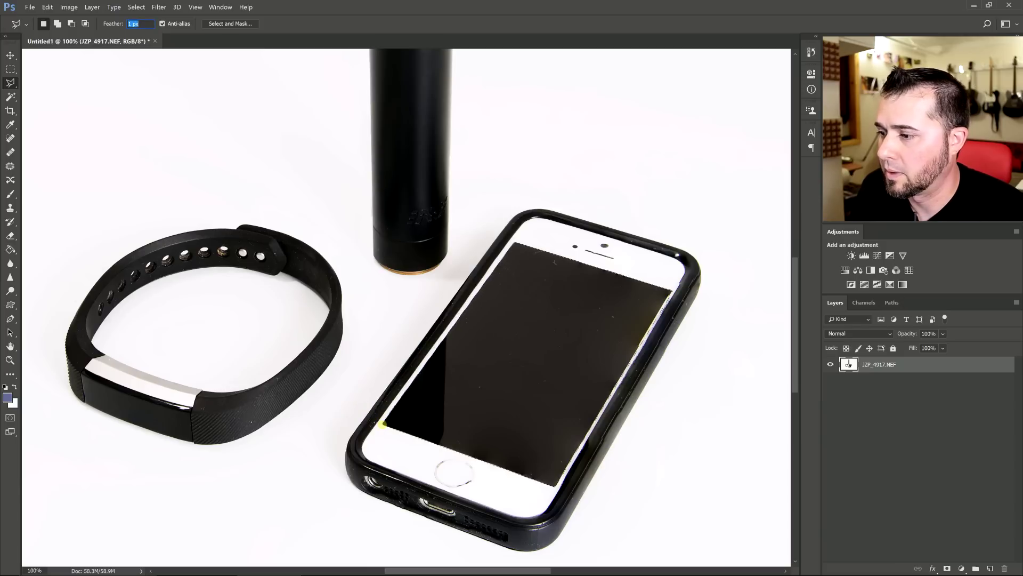
key("ctrl+shift+n")
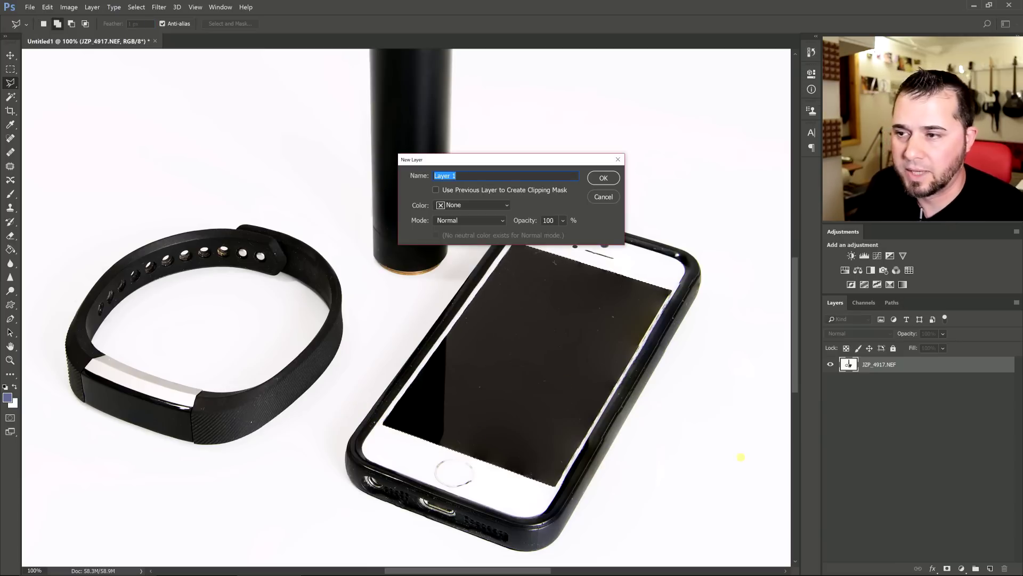
key("Return")
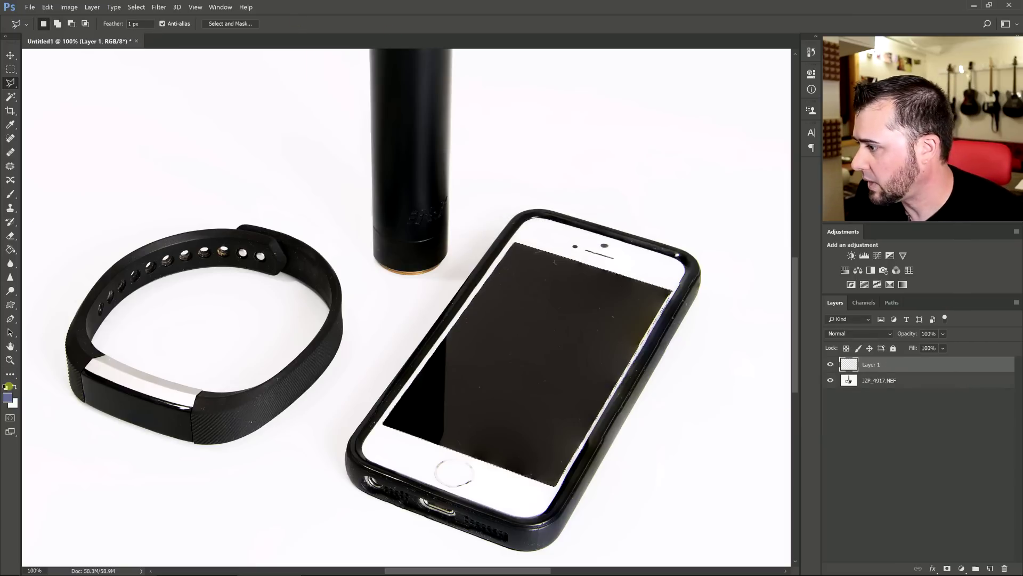
left_click(11, 249)
right_click(11, 249)
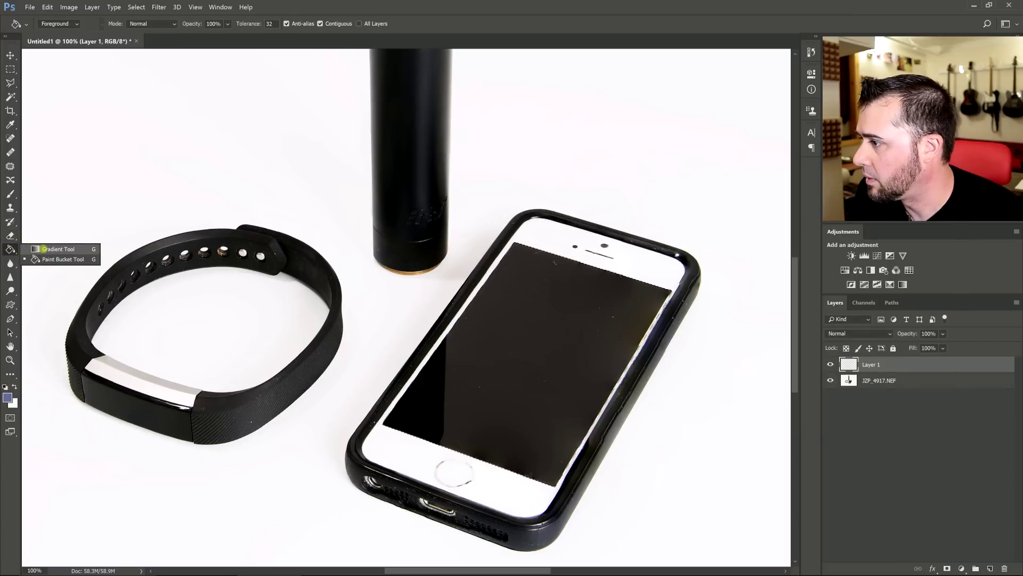
left_click(53, 246)
Step: Set a dark grey background colour and fill the screen with a black-to-grey gradient
left_click(5, 386)
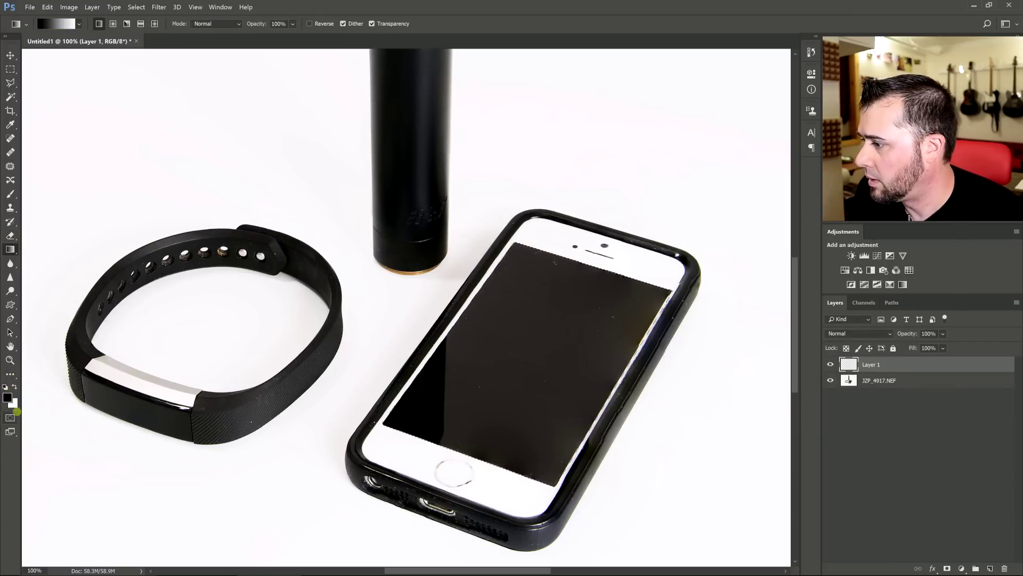
left_click(13, 403)
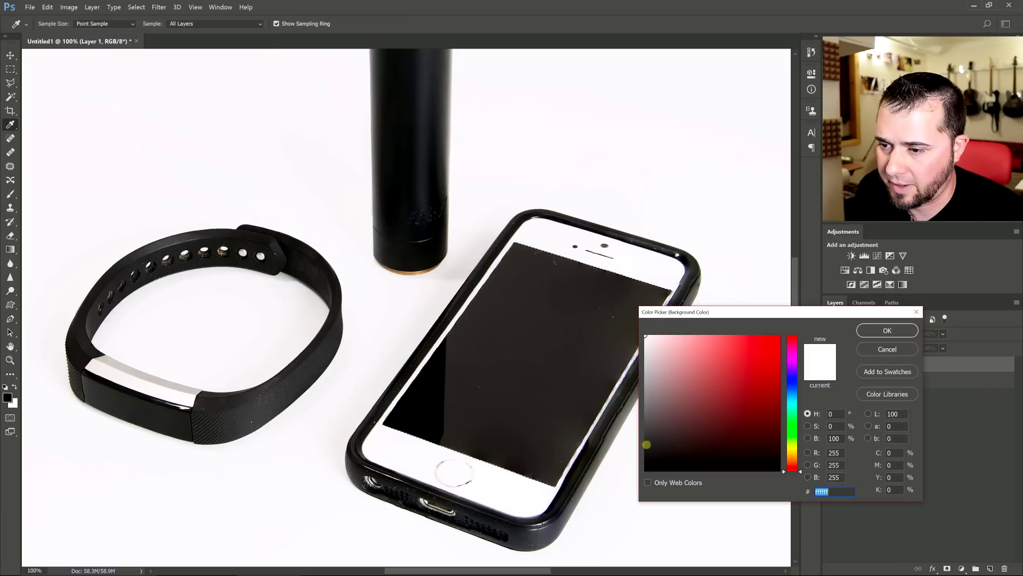
left_click_drag(646, 443, 647, 450)
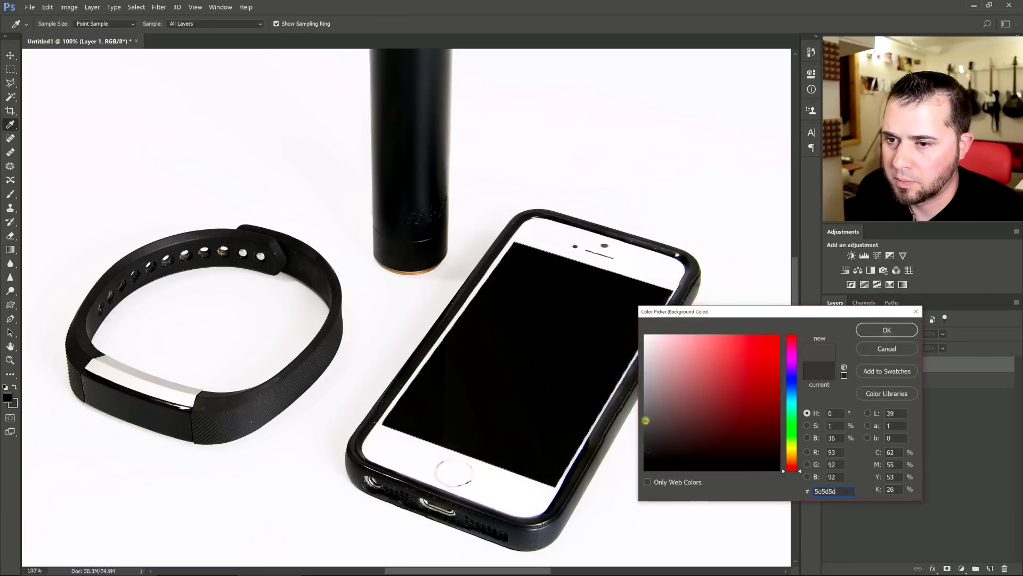
left_click(887, 331)
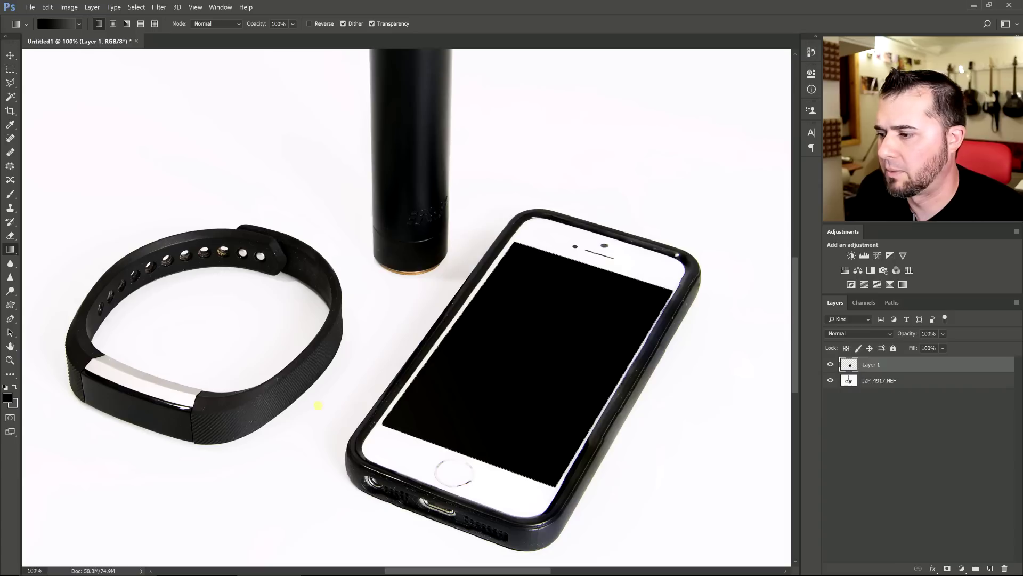
left_click_drag(270, 432, 691, 290)
left_click_drag(354, 433, 781, 243)
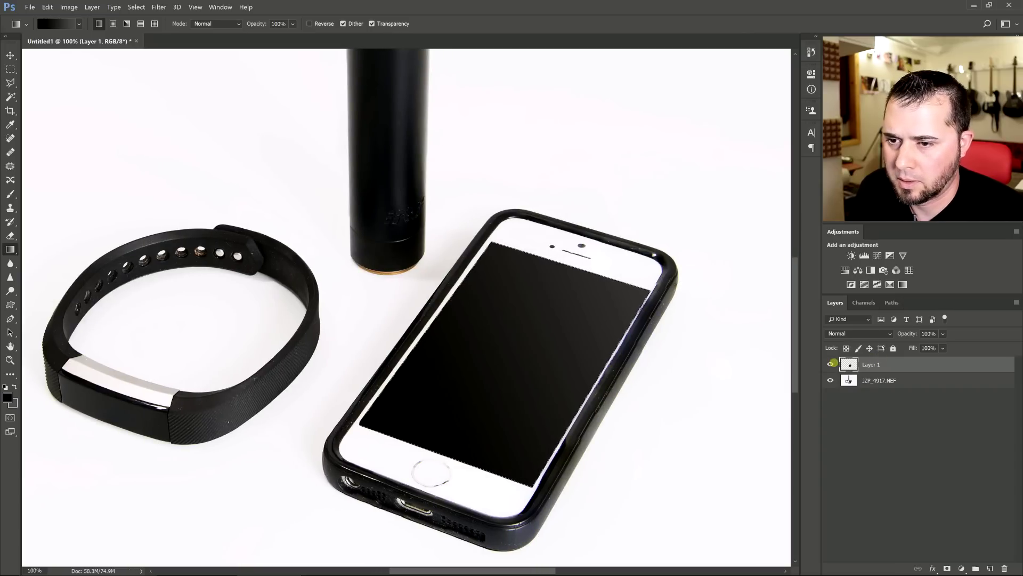
left_click(832, 364)
left_click(832, 364)
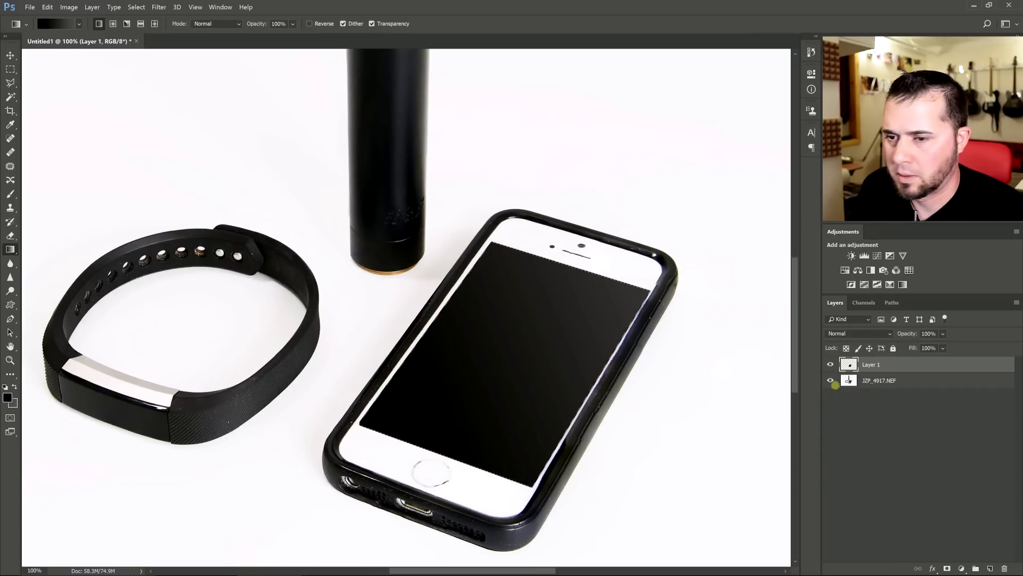
key("ctrl+minus")
key("ctrl+minus")
key("ctrl+minus")
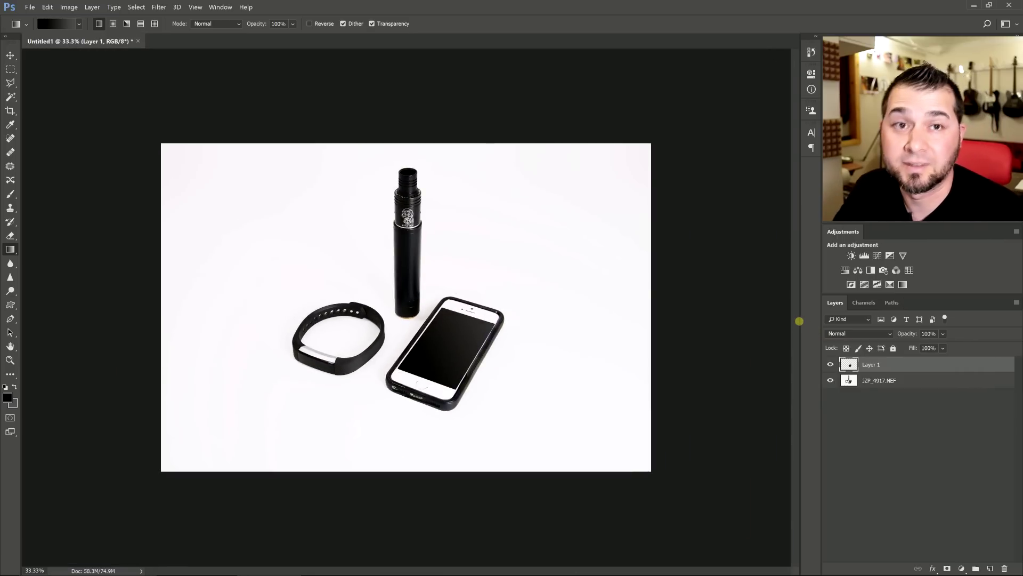
Step: Merge the gradient down into Layer 1 and inspect the phone at several zoom levels
key("ctrl+plus")
key("ctrl+plus")
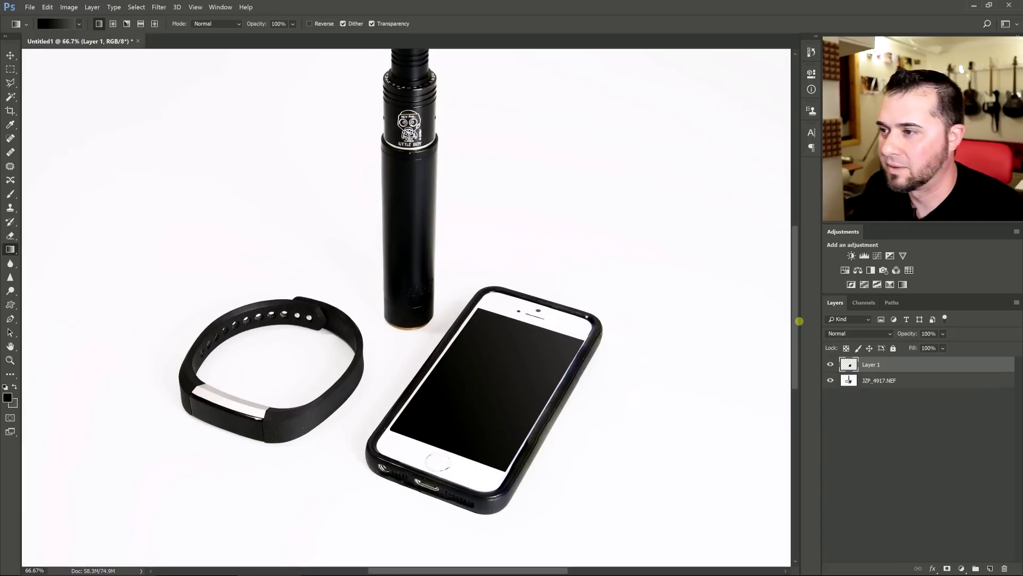
key("ctrl+e")
key("ctrl+plus")
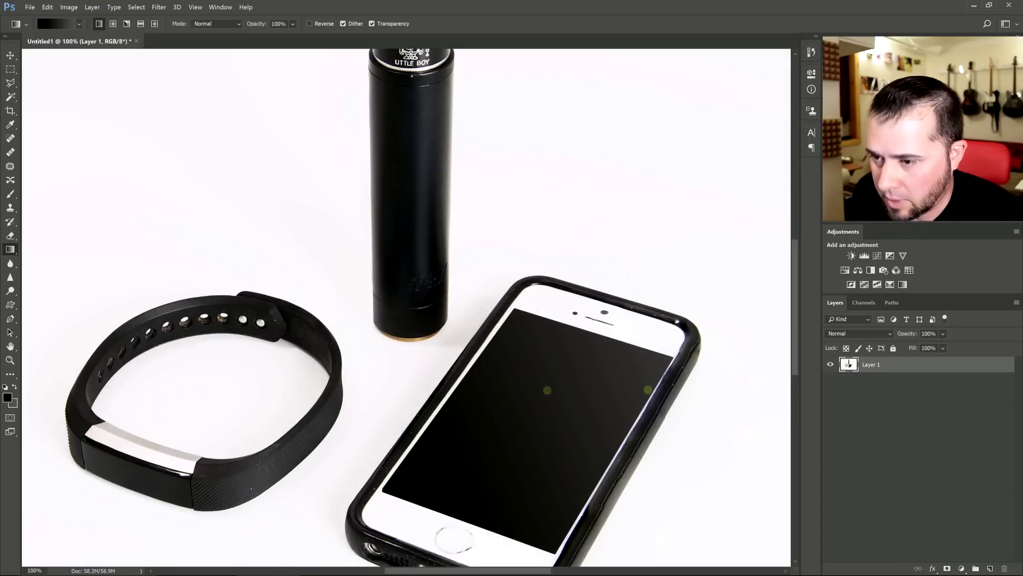
key("ctrl+minus")
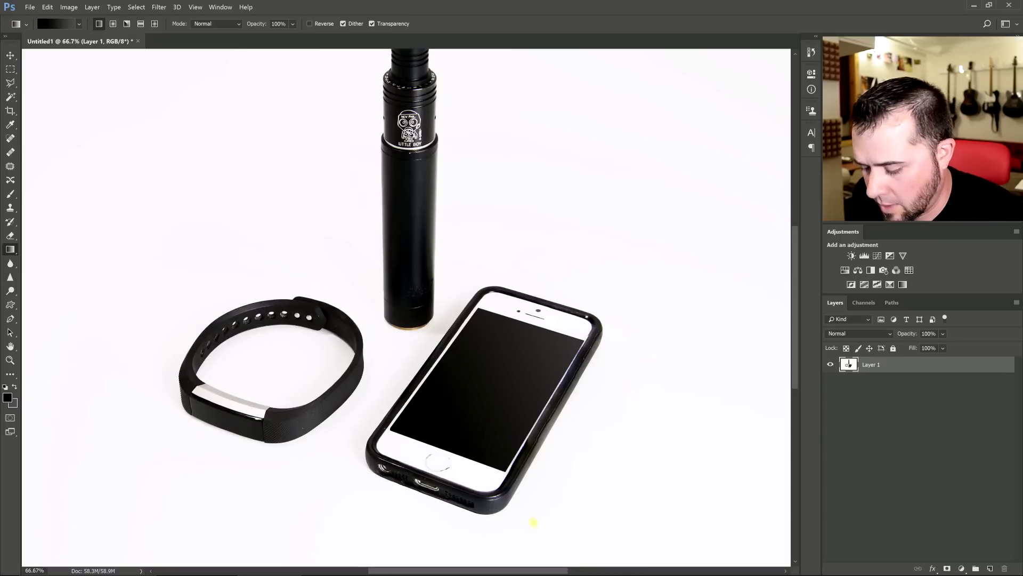
key("ctrl+plus")
left_click_drag(794, 347, 804, 377)
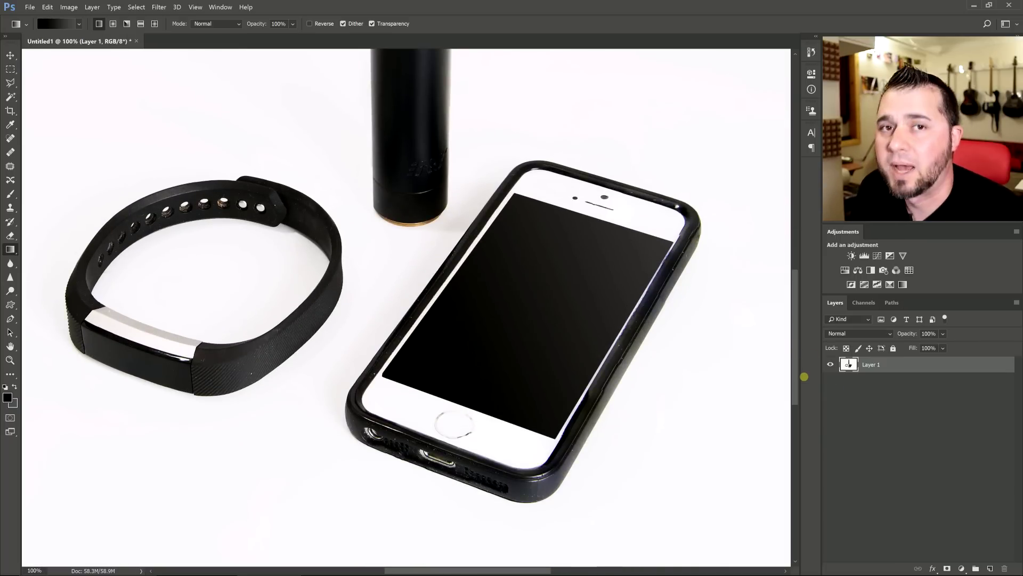
key("ctrl+plus")
key("ctrl+minus")
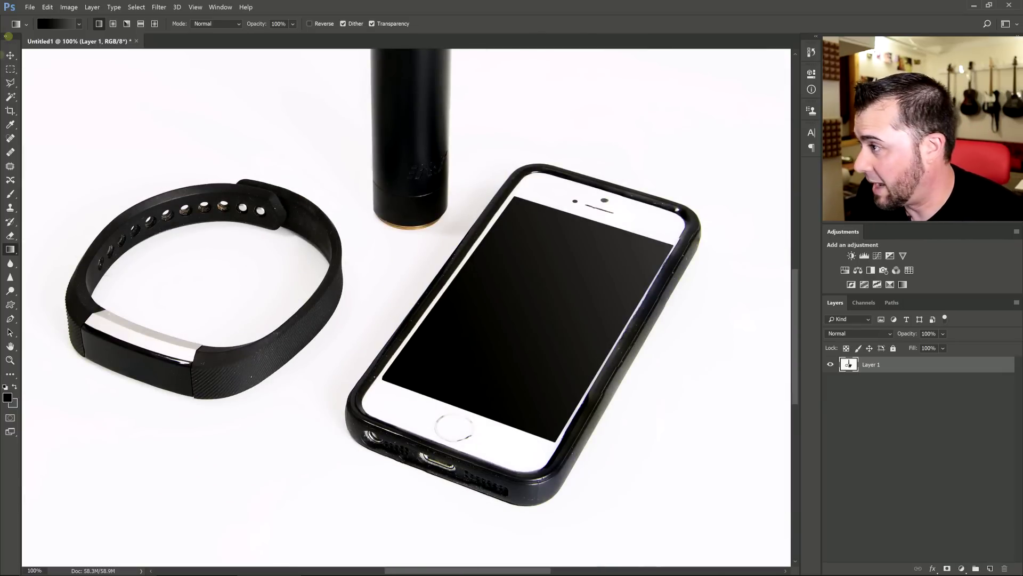
left_click(10, 82)
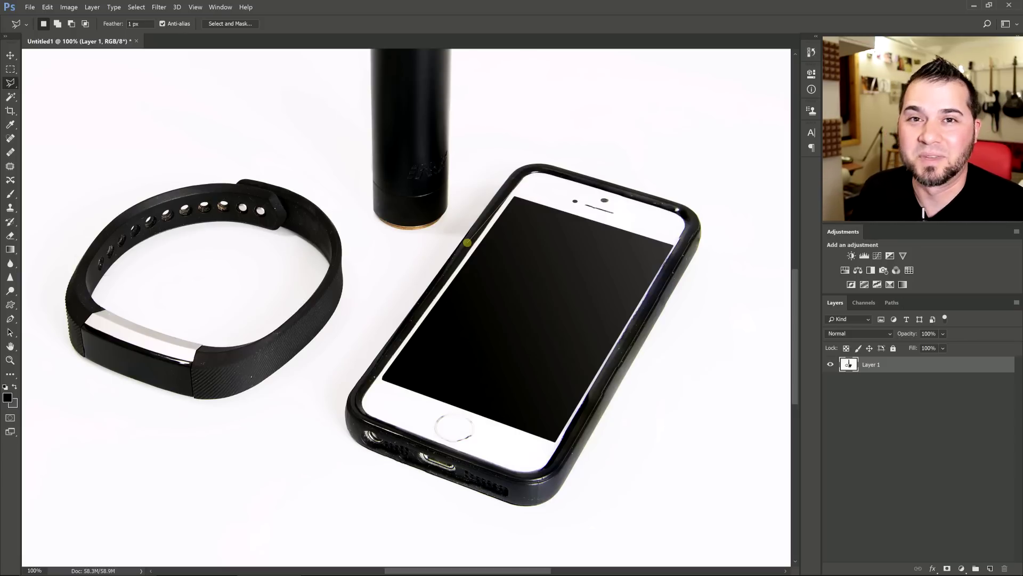
Step: Outline the phone's left bumper strip with the Polygonal Lasso and copy it to Layer 2
left_click(367, 393)
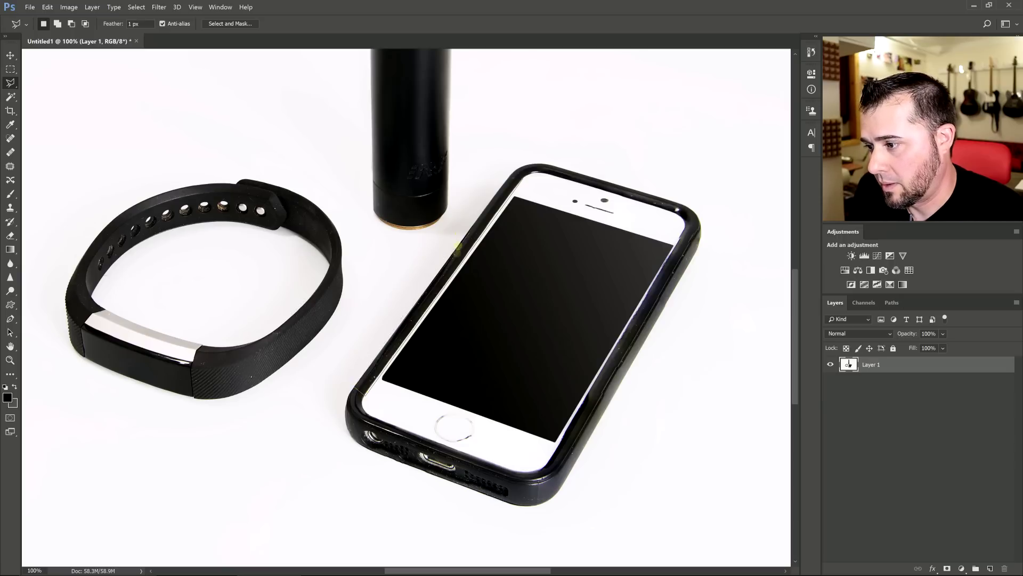
left_click(507, 179)
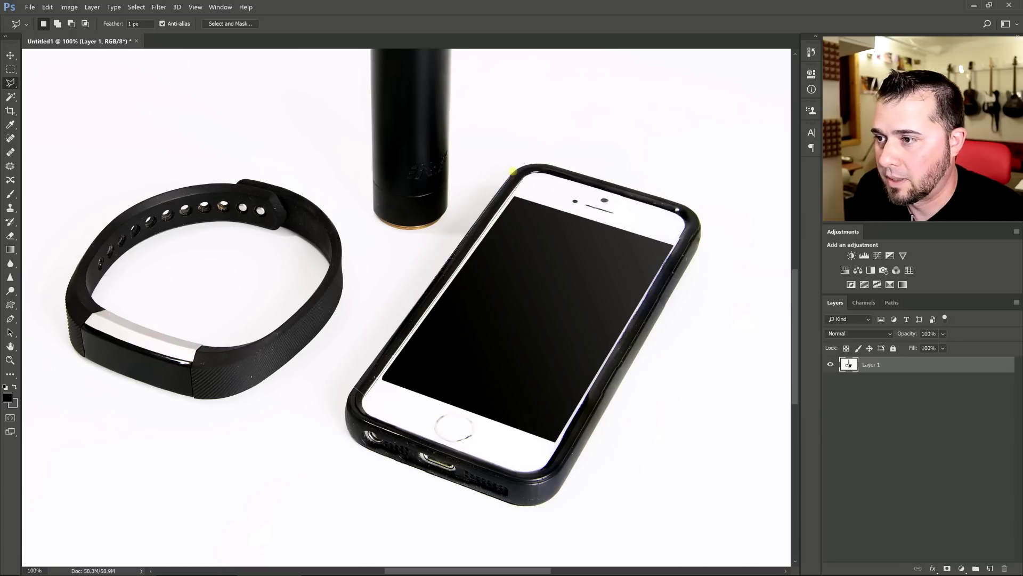
left_click(522, 173)
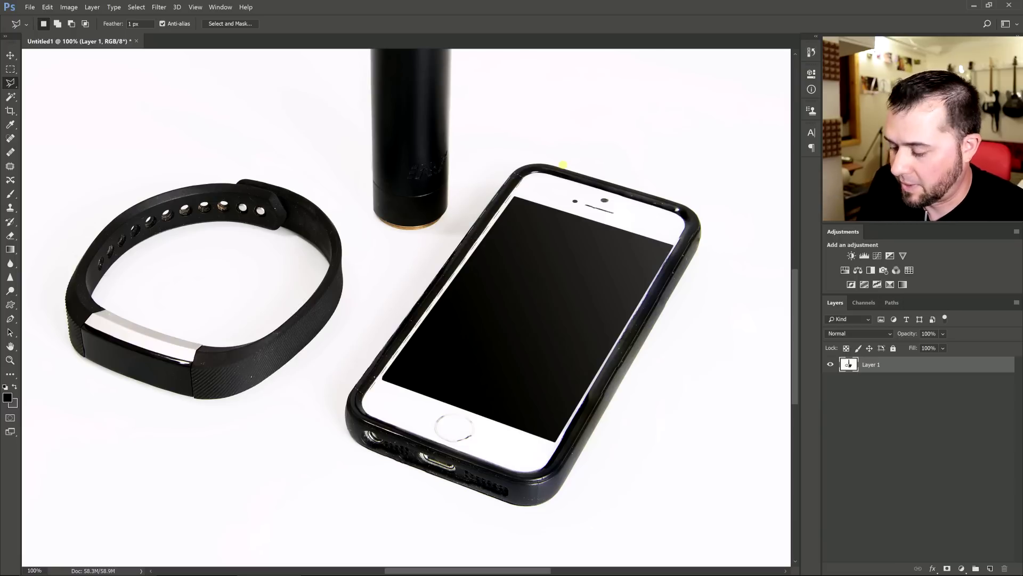
key("ctrl+shift+alt+n")
Step: Move the copied bumper strip to the right and flip it horizontally
left_click(10, 55)
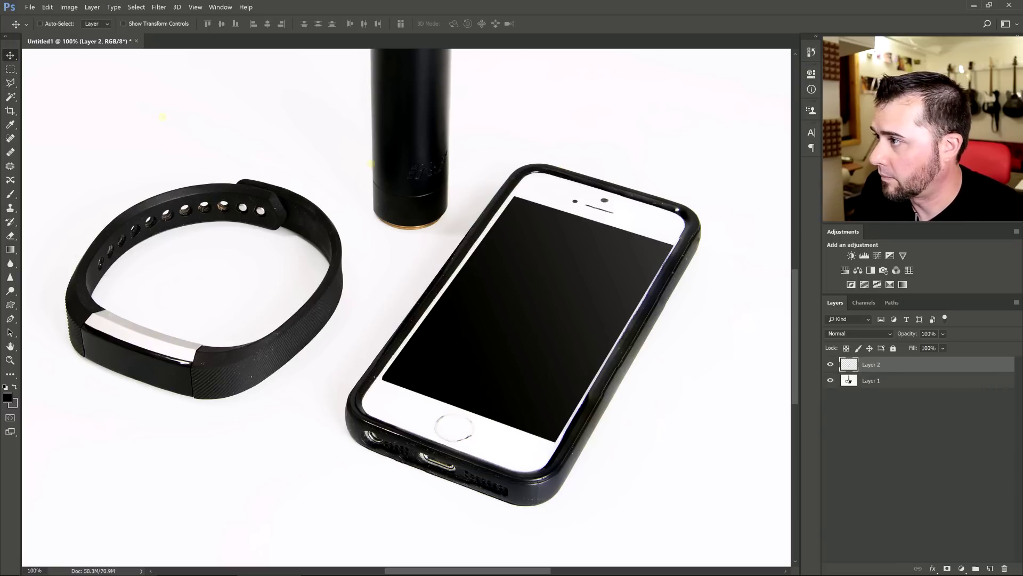
left_click_drag(442, 280, 645, 320)
left_click(48, 6)
mouse_move(80, 176)
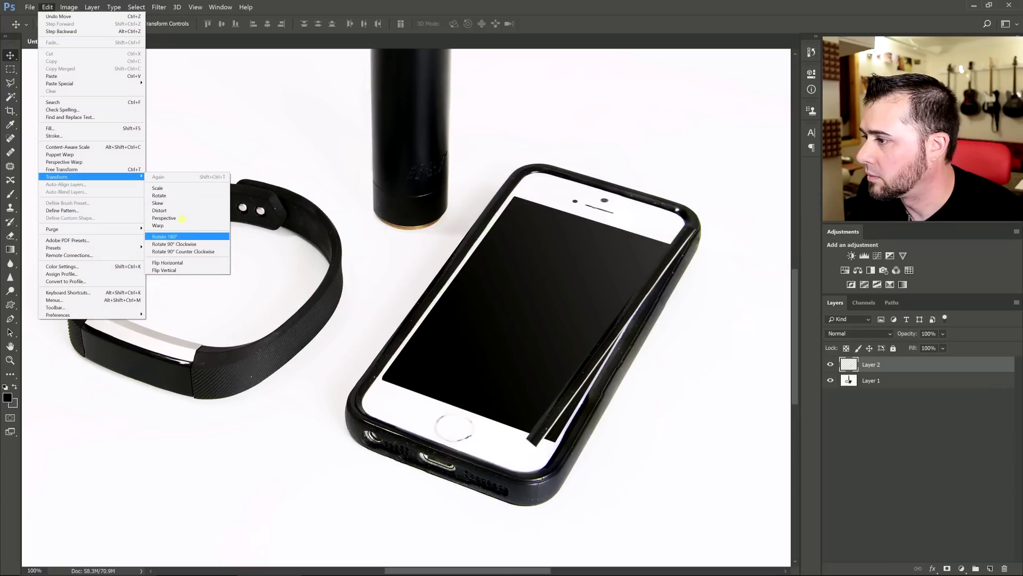
left_click(179, 262)
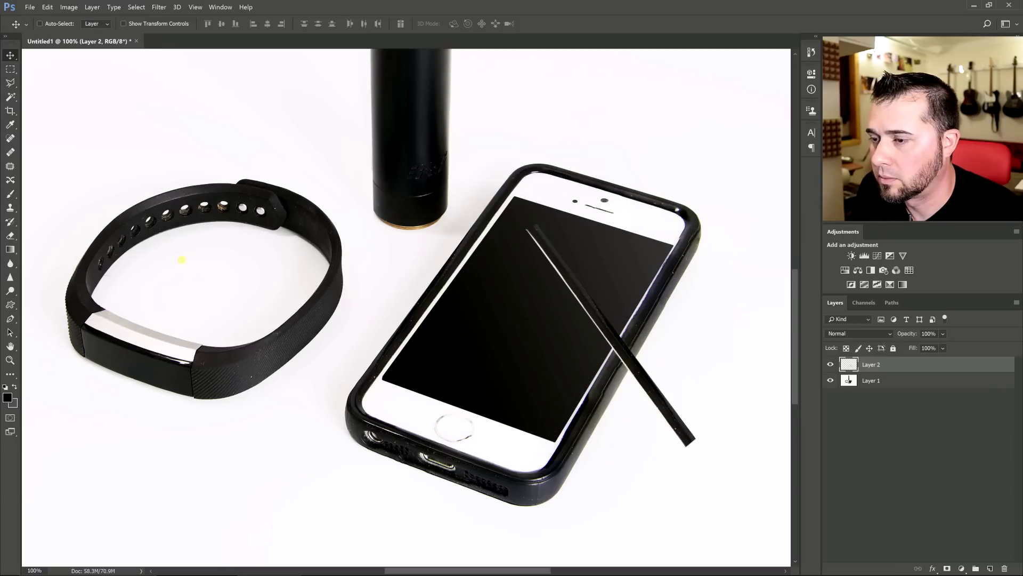
Step: Rotate the strip about 66° and fit it along the phone's right bumper, then apply
key("ctrl")
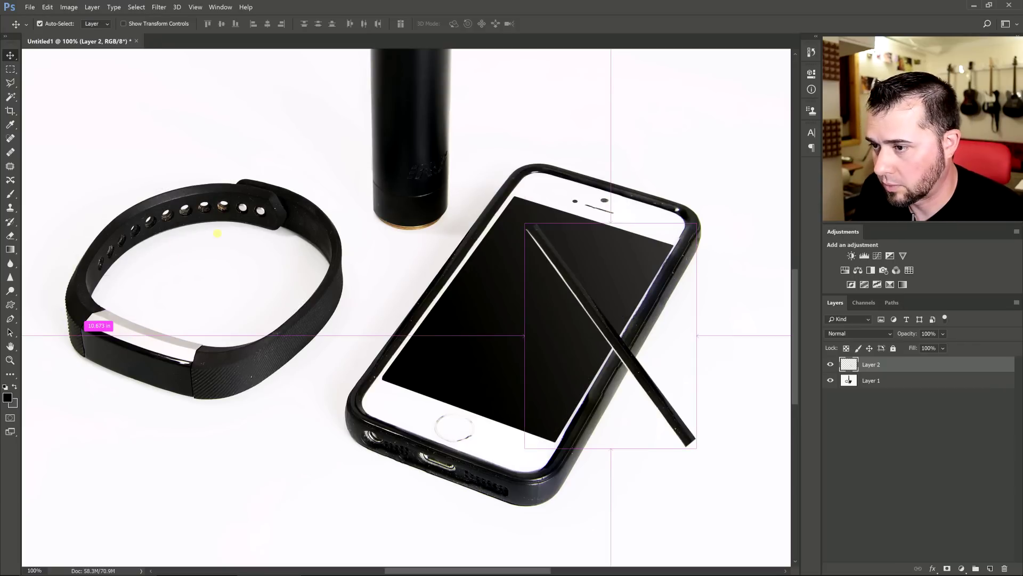
key("ctrl+t")
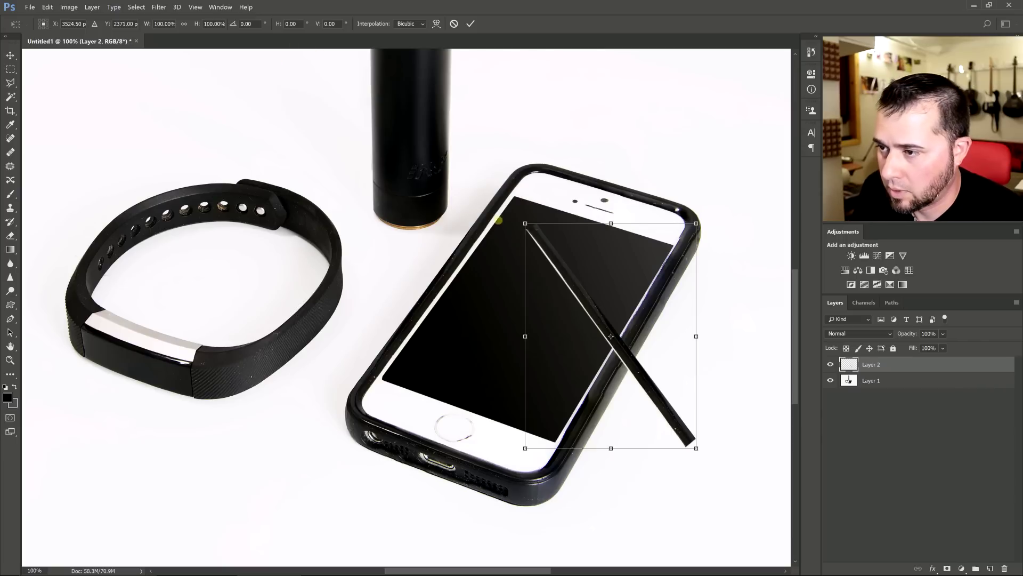
left_click_drag(528, 203, 693, 154)
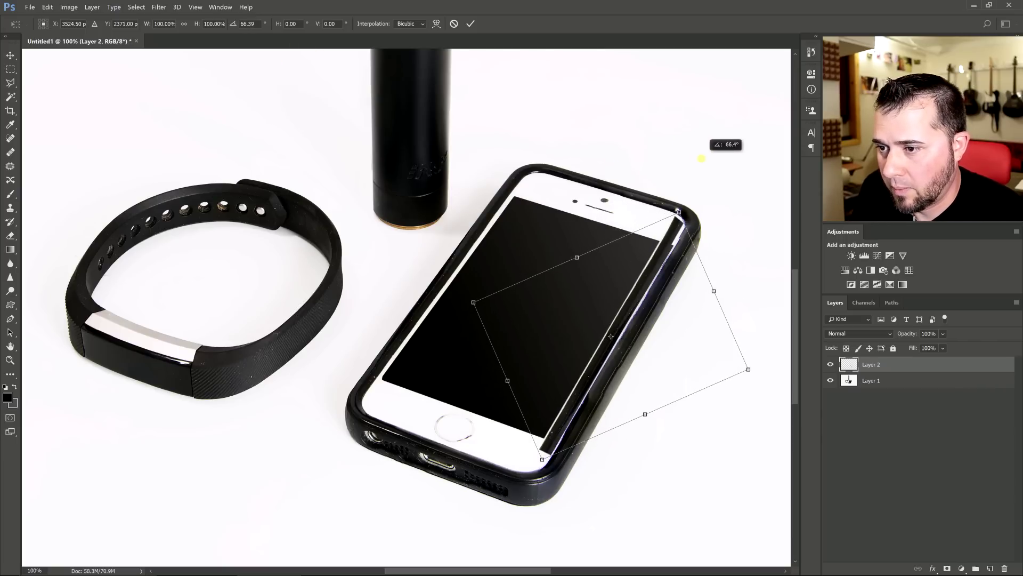
left_click_drag(702, 158, 696, 154)
left_click_drag(579, 336, 591, 345)
left_click_drag(472, 307, 482, 304)
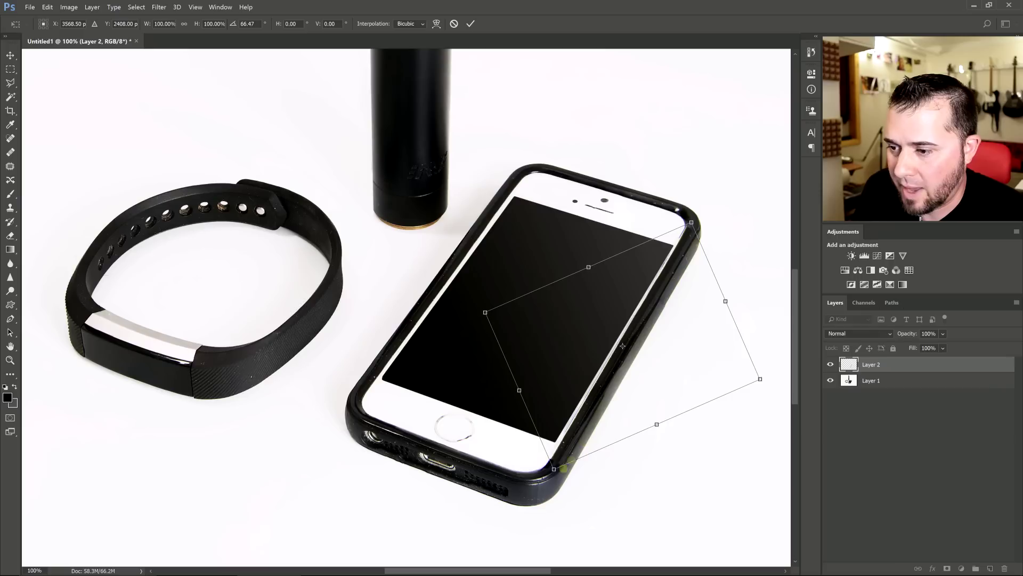
key("Down")
key("Down")
key("Down")
key("Down")
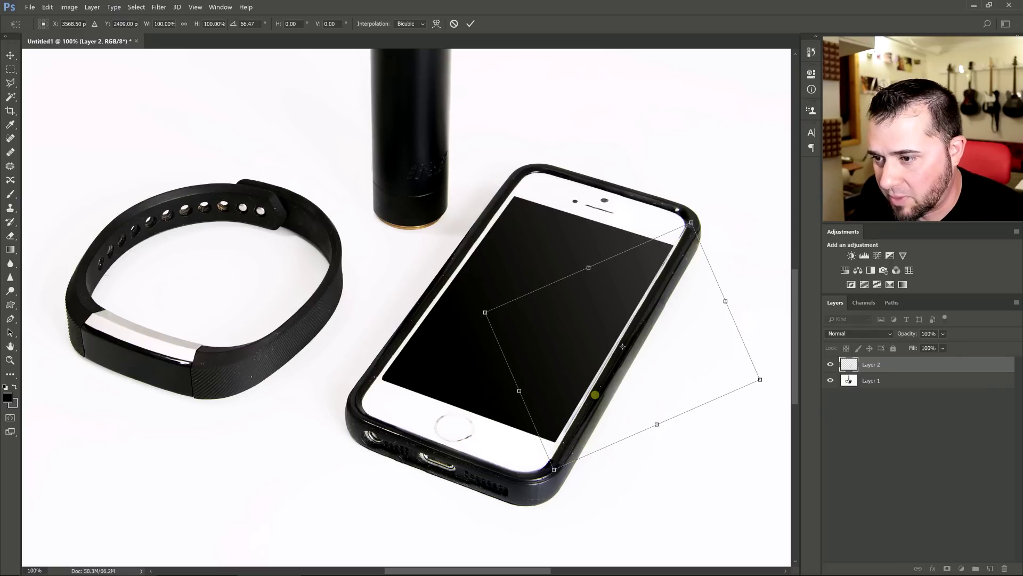
left_click_drag(599, 391, 596, 395)
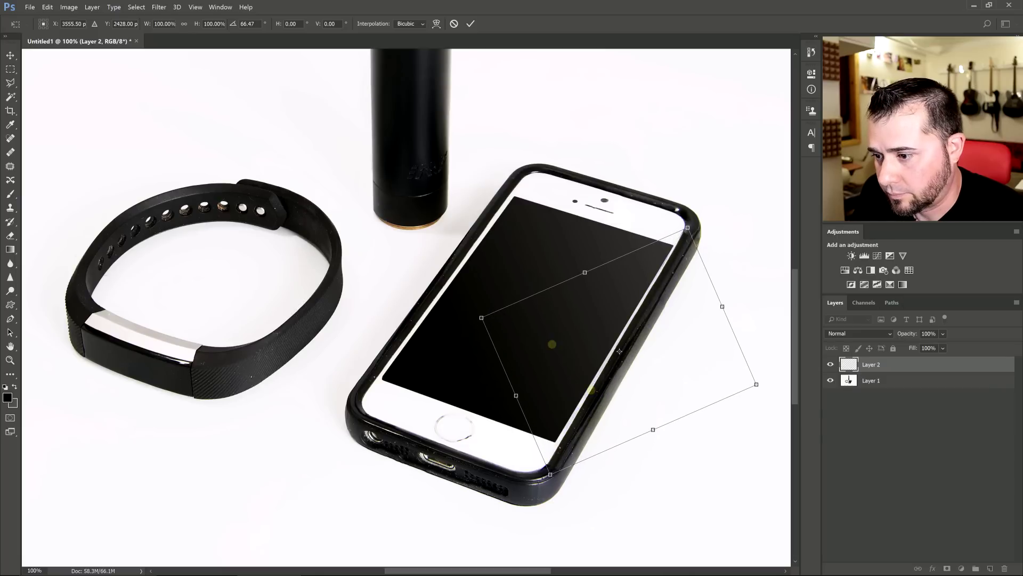
left_click(9, 54)
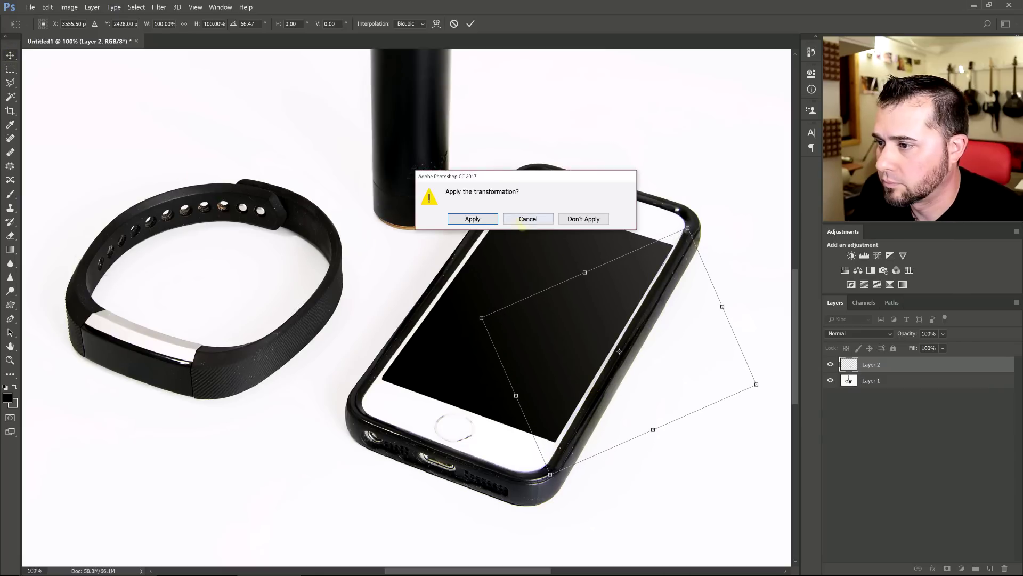
left_click(472, 218)
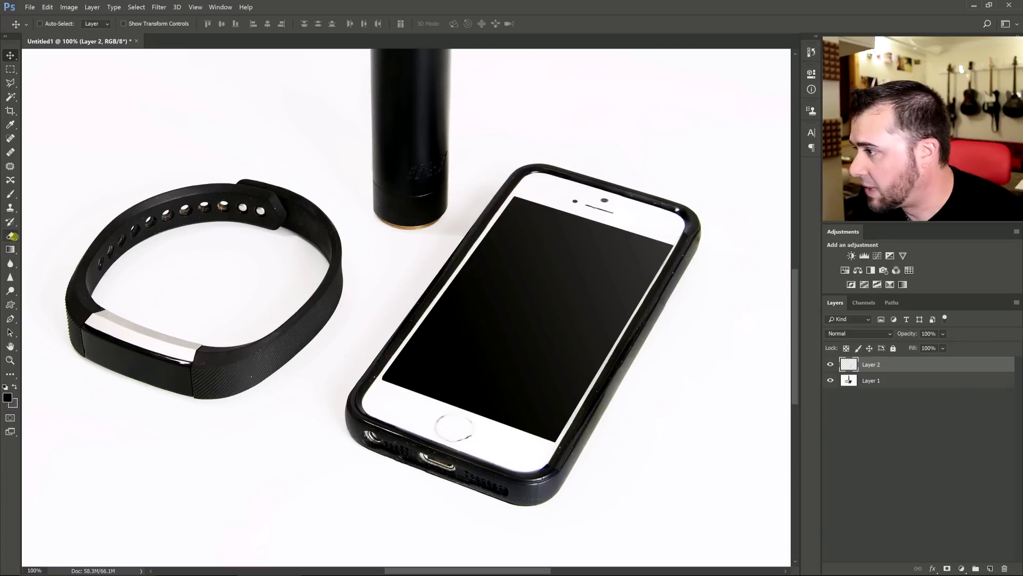
left_click(10, 235)
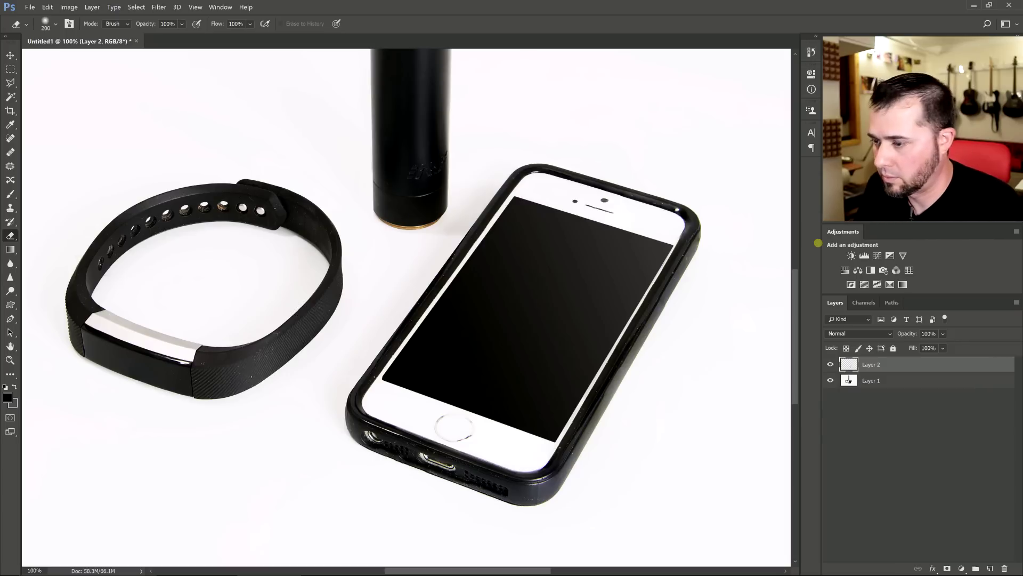
Step: Merge Layer 2 down into the photo and zoom to view the whole composition
key("ctrl+e")
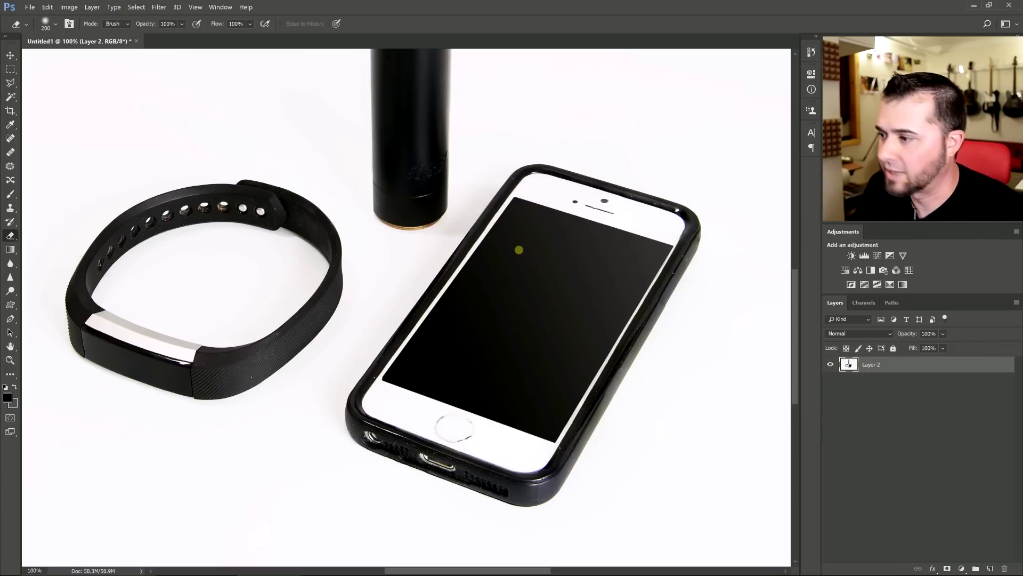
key("ctrl+minus")
key("ctrl+minus")
key("ctrl+minus")
key("ctrl+plus")
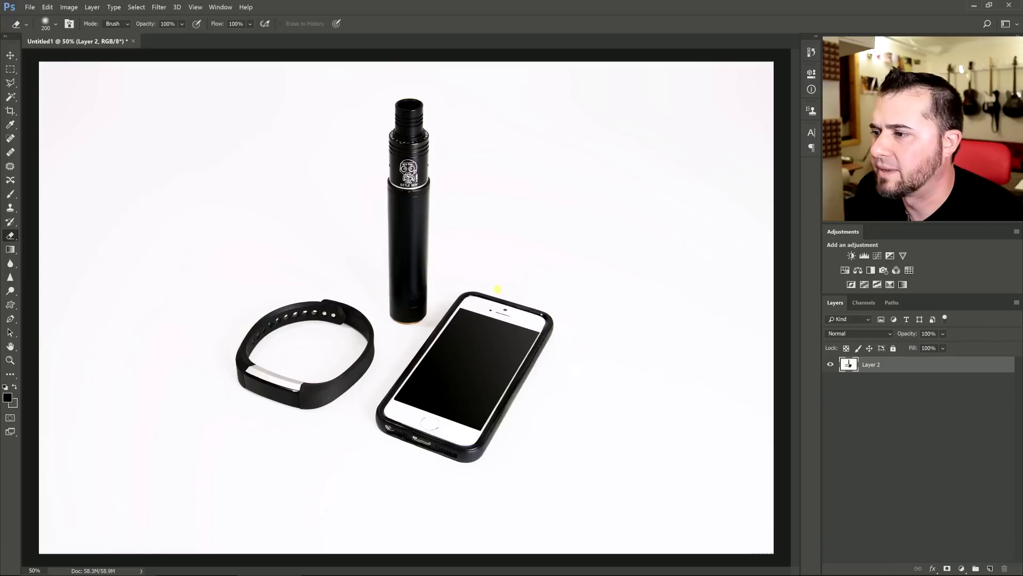
Step: Apply Hue/Saturation with Saturation at -100 to make the photo black and white
left_click(75, 6)
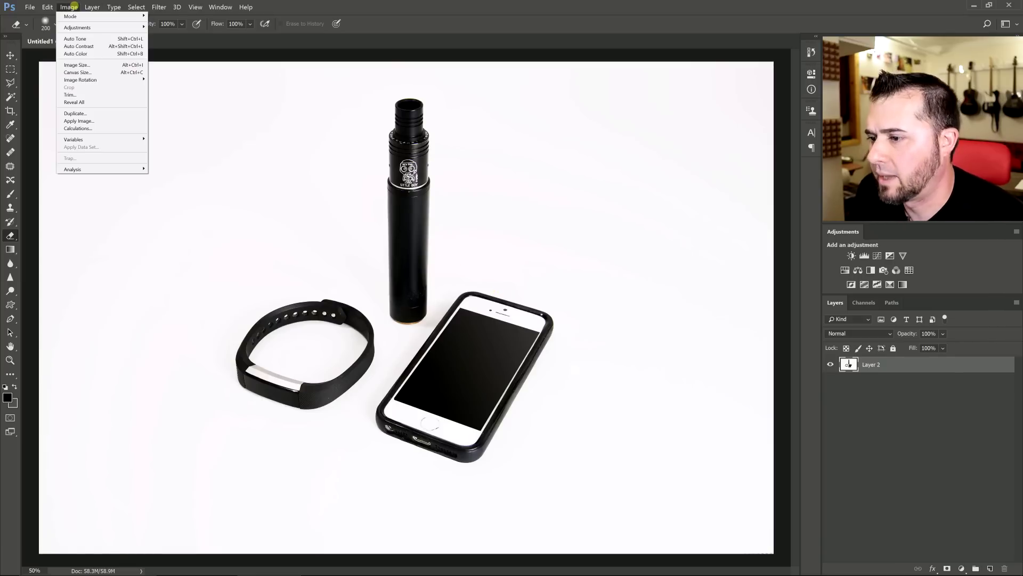
mouse_move(88, 19)
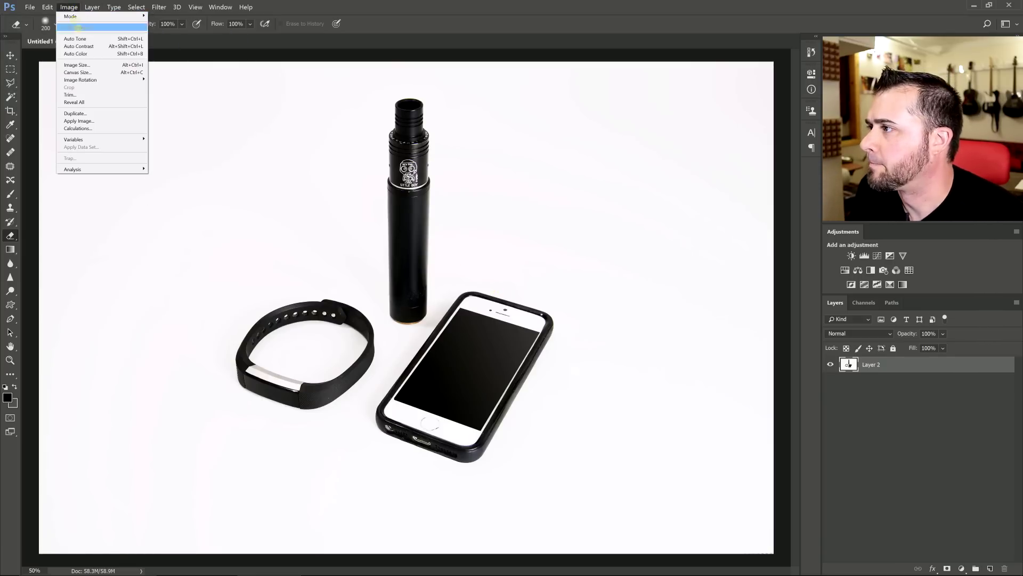
left_click(172, 68)
left_click_drag(708, 418, 610, 414)
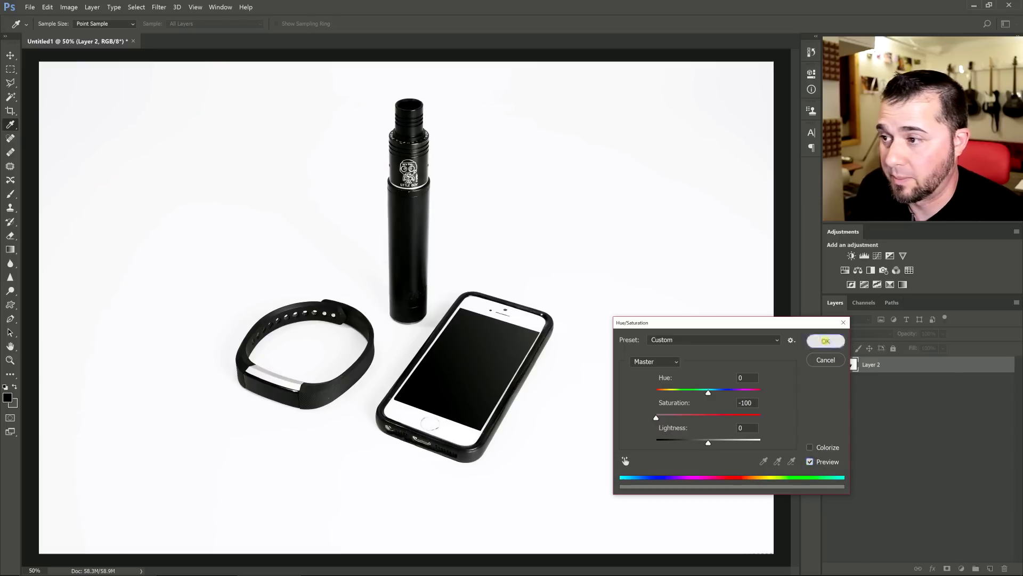
left_click(826, 340)
key("e")
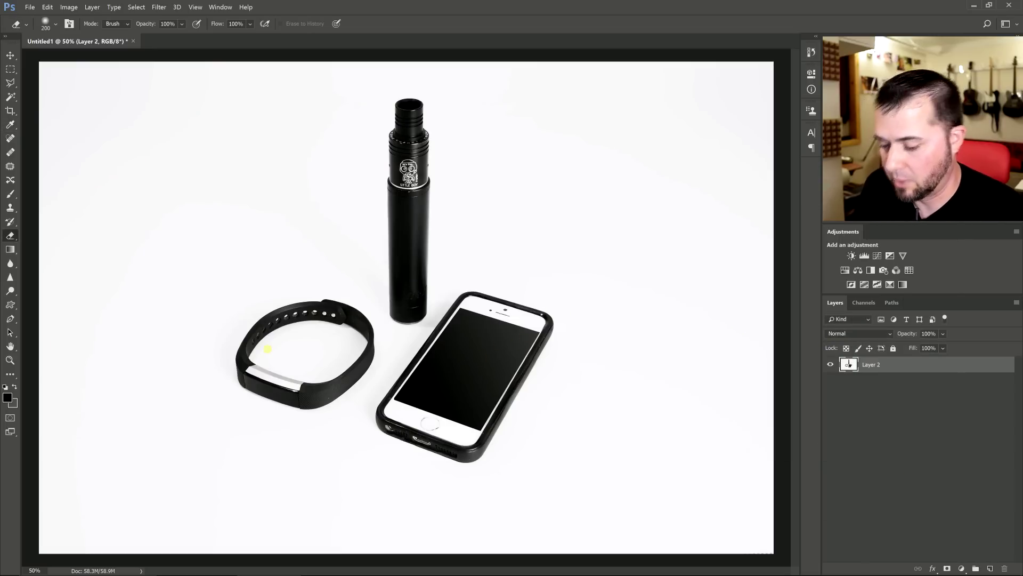